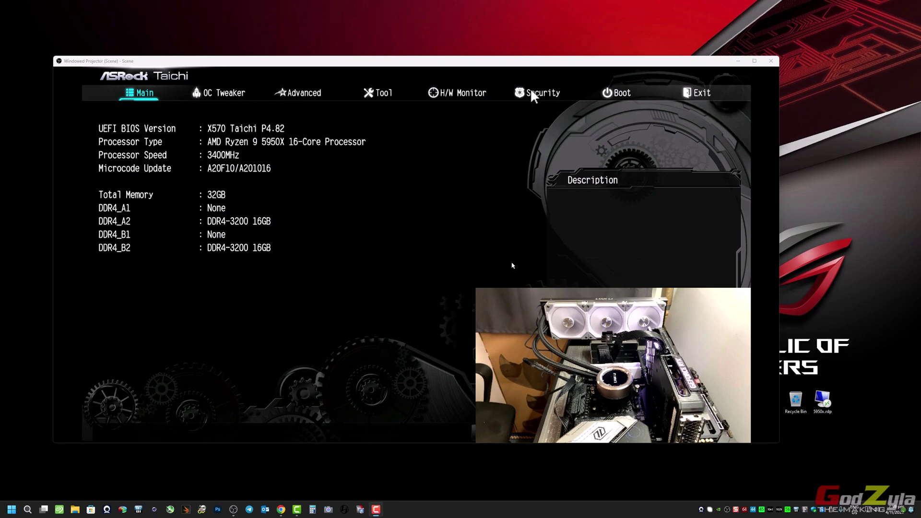
- Show the BIOS view full-screen on the projector
double_click(529, 63)
right_click(515, 88)
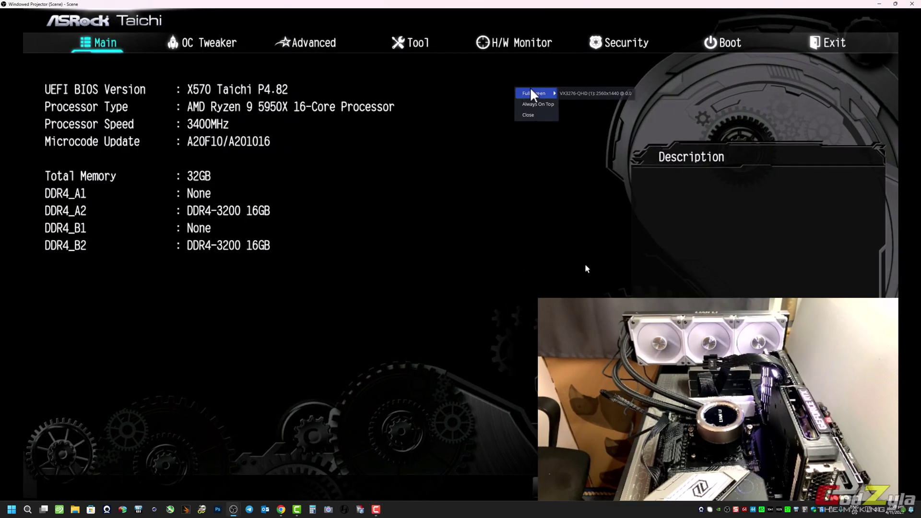
click(580, 94)
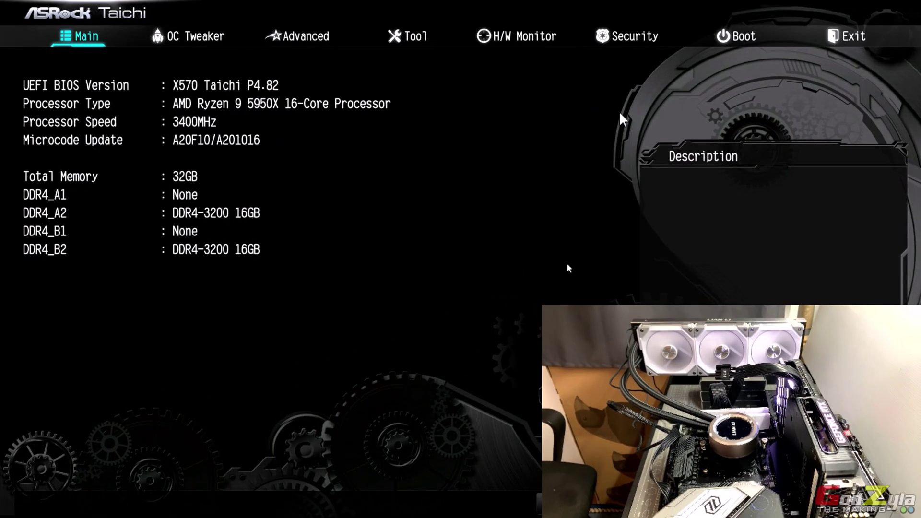
- On OC Tweaker, set Infinity Fabric Frequency and Dividers to 1600MHz to match DDR4-3200 XMP
key(Right)
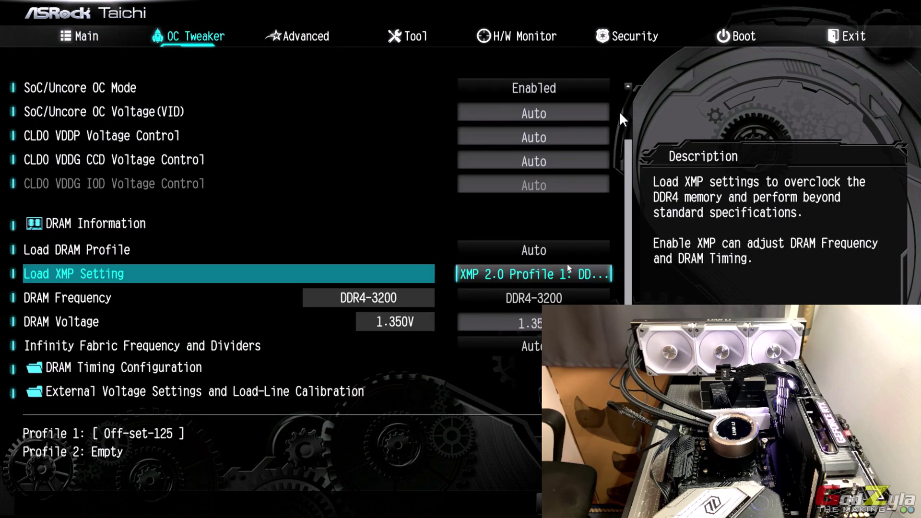
key(Down)
key(Down)
key(Return)
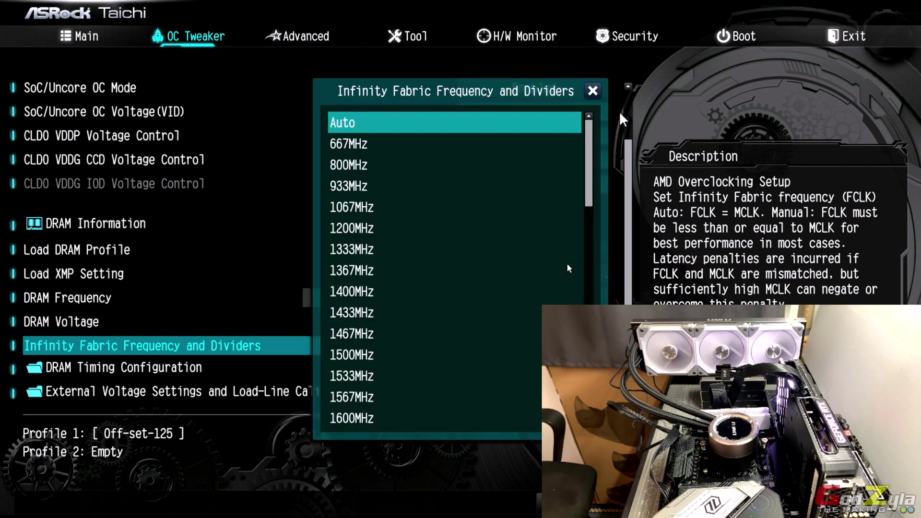
key(Down)
key(Down)
key(Down)
key(Down)
key(Down)
key(Down)
key(Down)
key(Down)
key(Down)
key(Down)
key(Down)
key(Down)
key(Down)
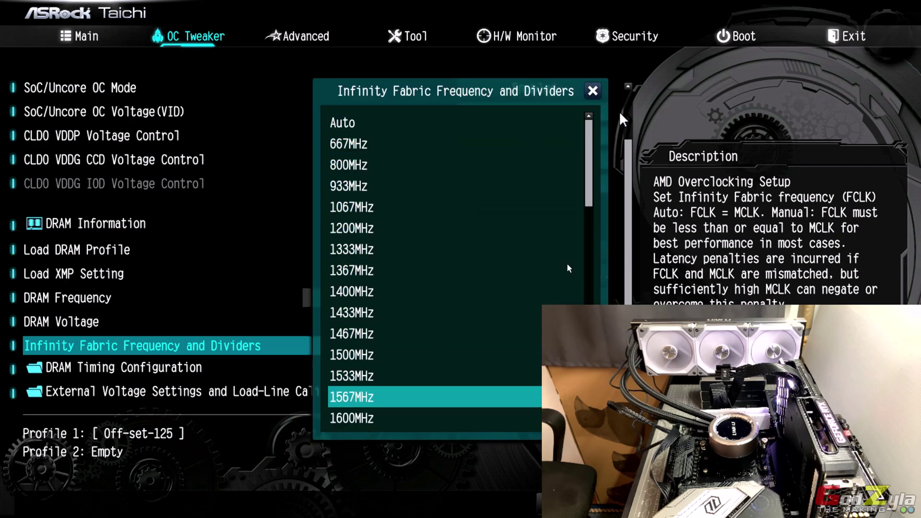
key(Return)
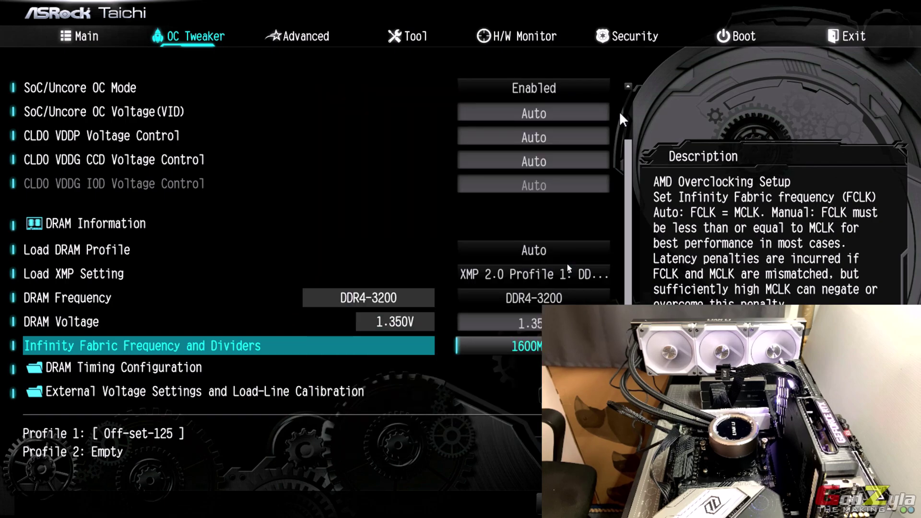
key(Up)
key(Up)
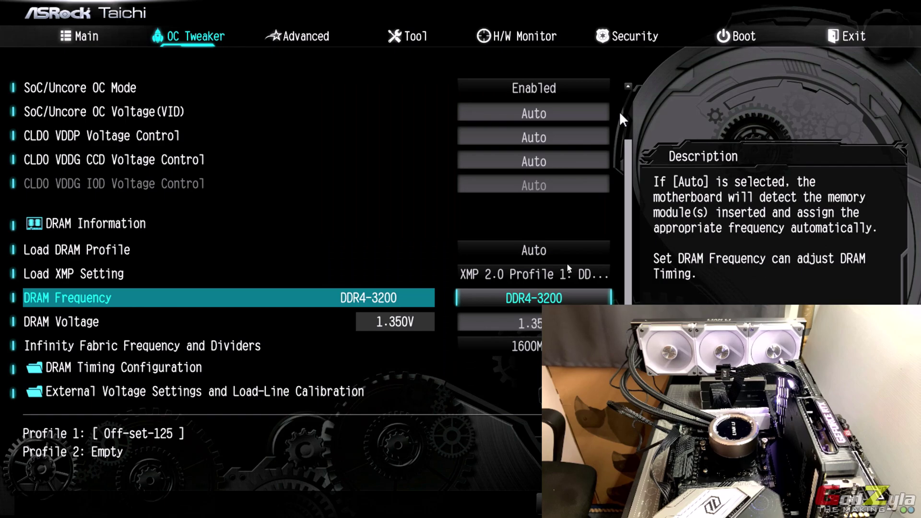
key(Down)
key(Down)
key(Down)
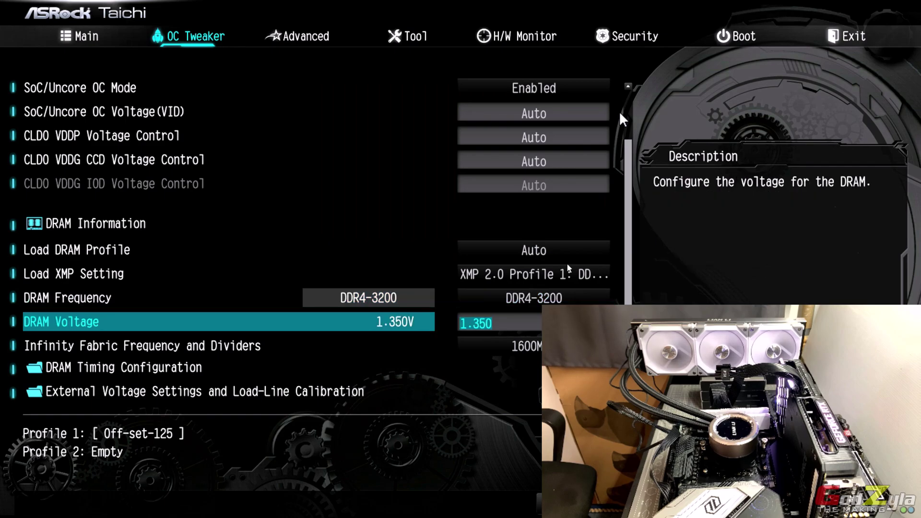
key(Down)
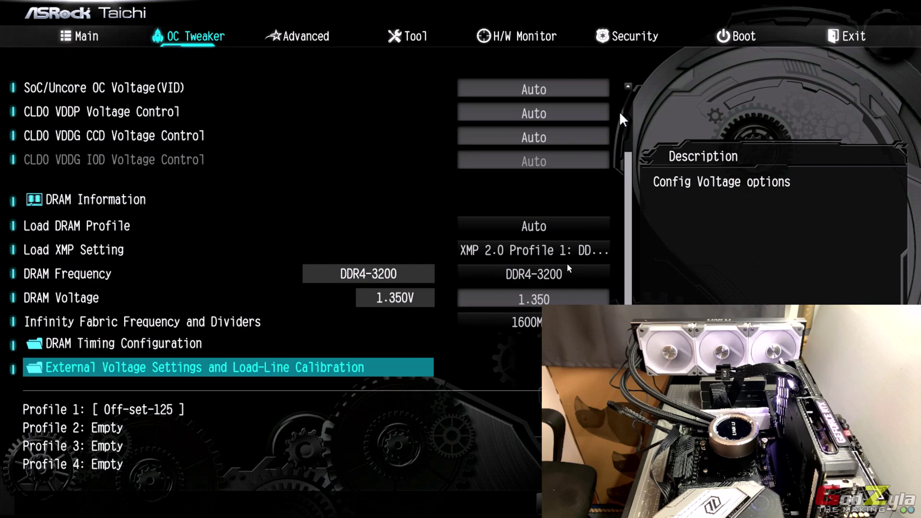
- Open External Voltage Settings and review the -125 mV Vcore offset, Level 3 LLC and SOC entries
key(Return)
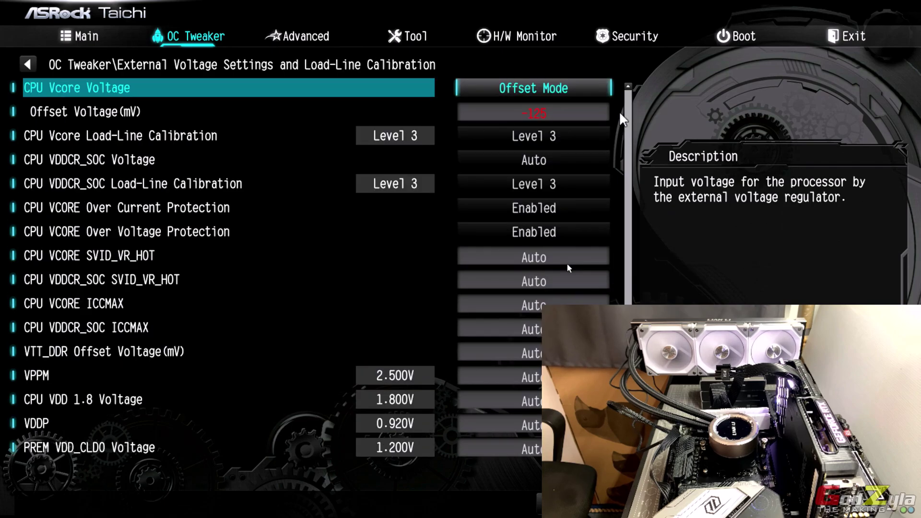
key(Down)
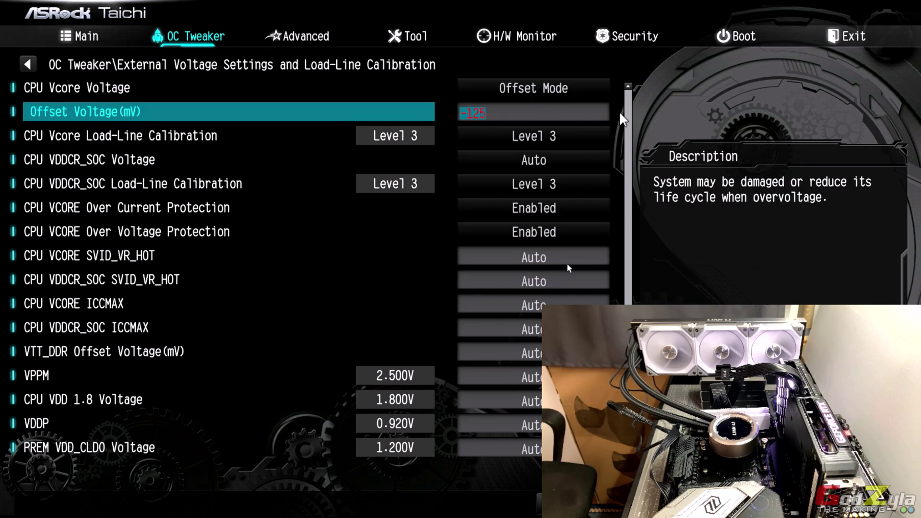
key(Down)
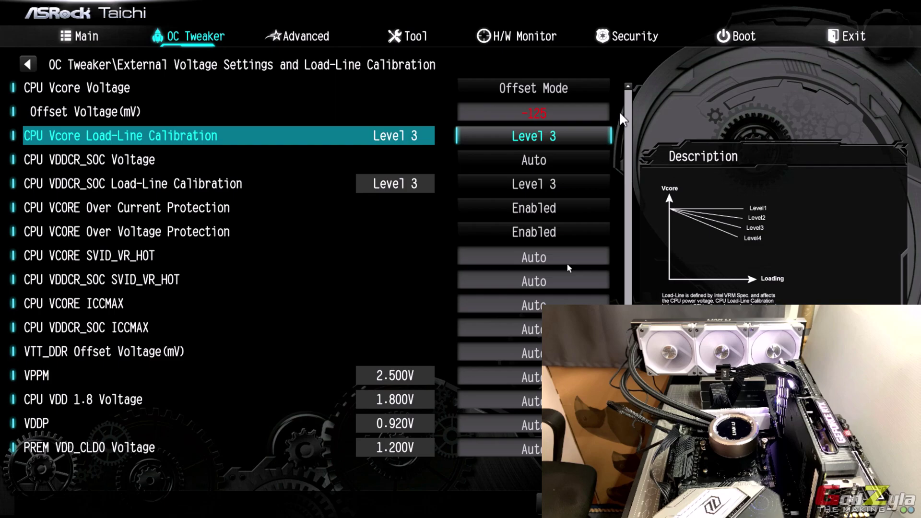
key(Down)
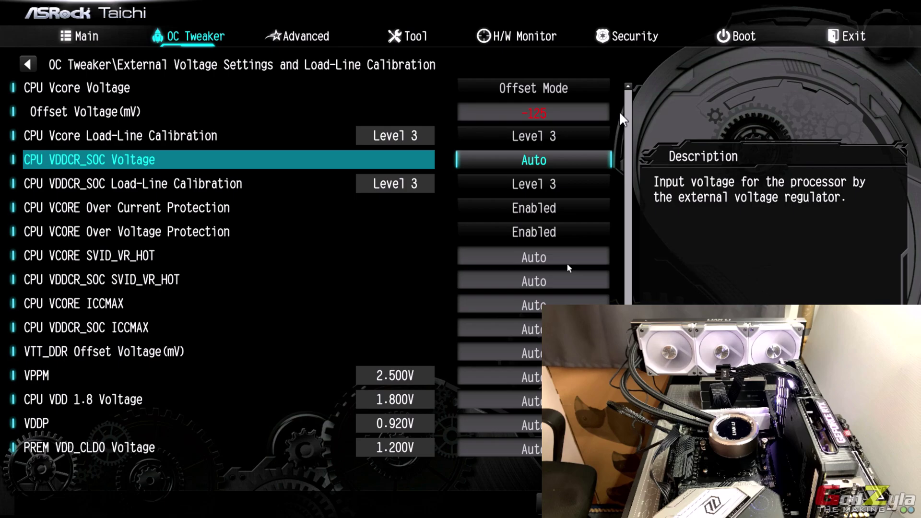
key(Down)
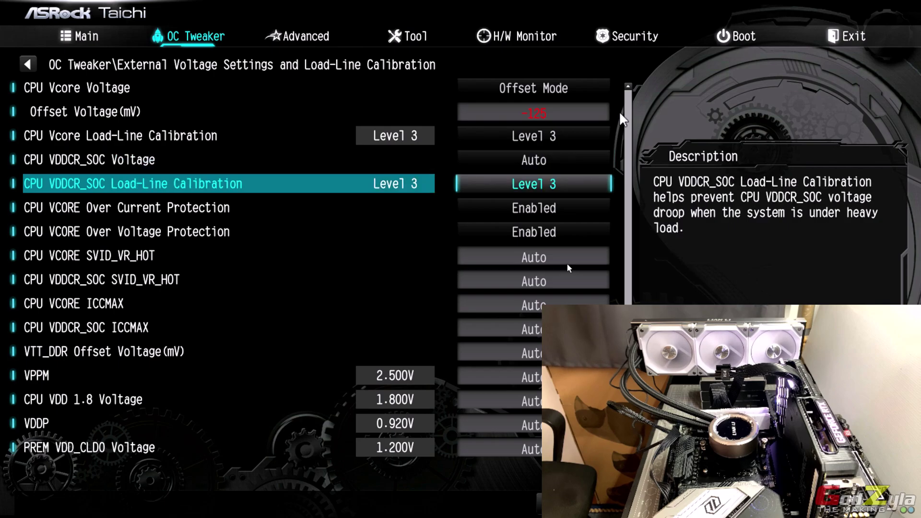
- Open AMD Overclocking on the Advanced page and accept its warning
key(Right)
key(Down)
key(Down)
key(Down)
key(Down)
key(Down)
key(Down)
key(Down)
key(Down)
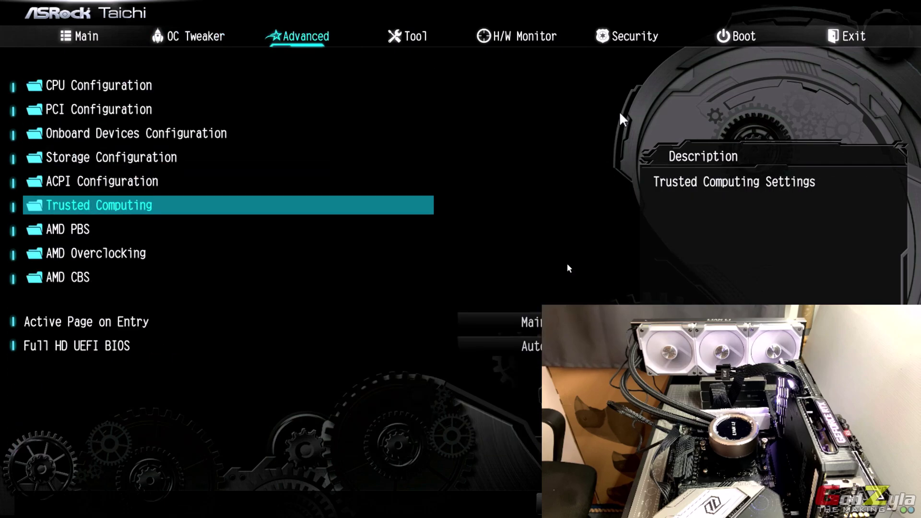
key(Up)
key(Return)
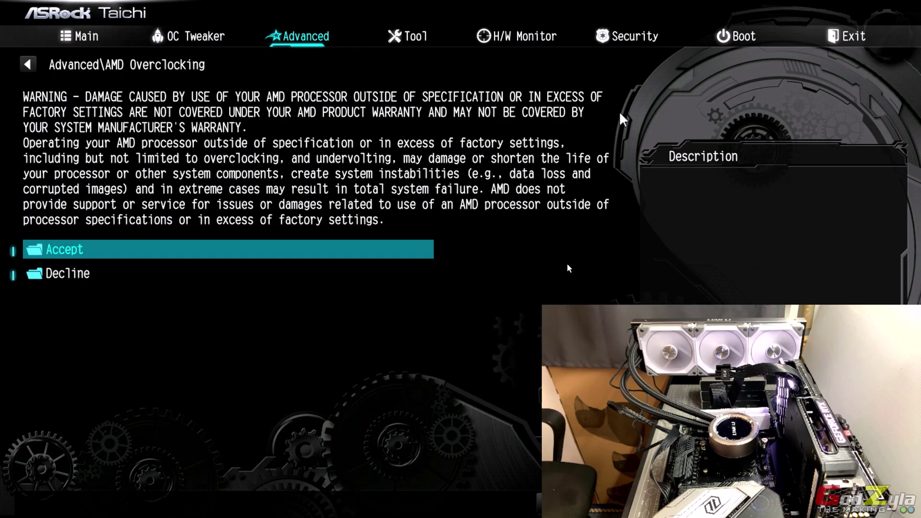
key(Return)
- Open Precision Boost Overdrive and check the PPT 172 W, TDC 135 A and EDC 170 A limits
key(Down)
key(Down)
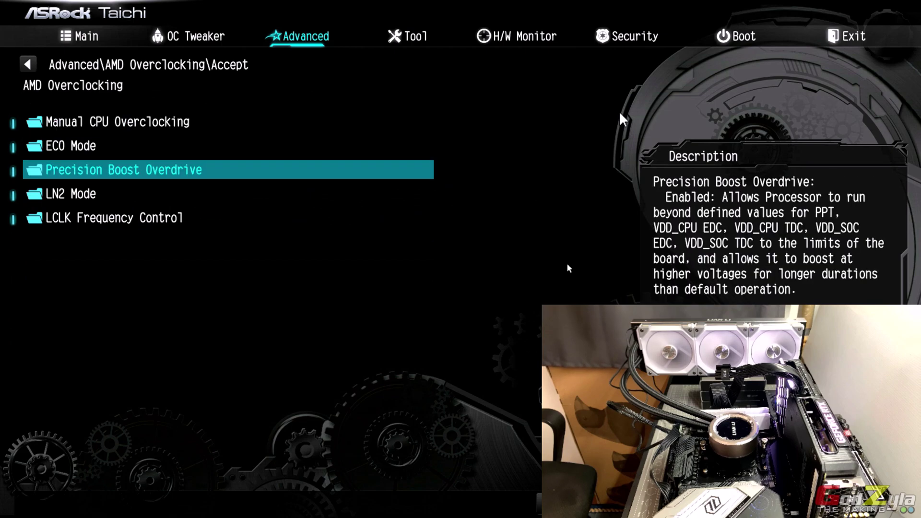
key(Return)
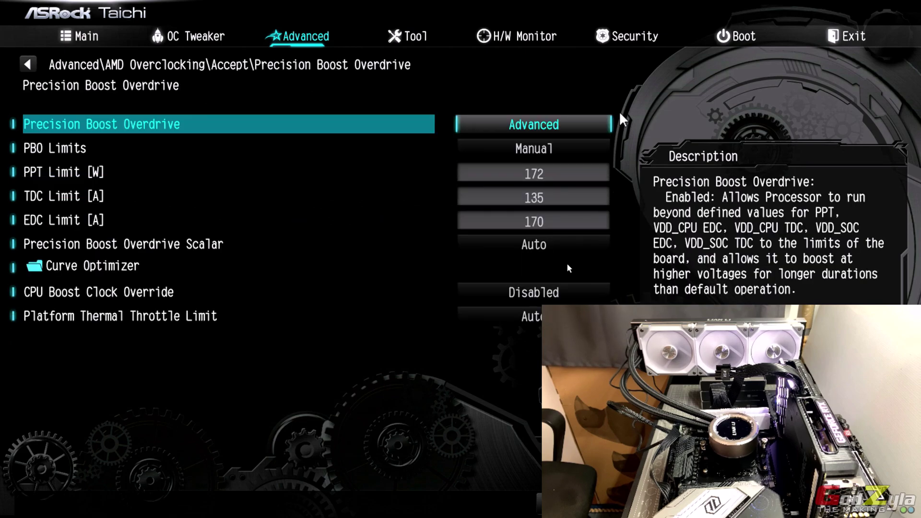
key(Down)
key(Down)
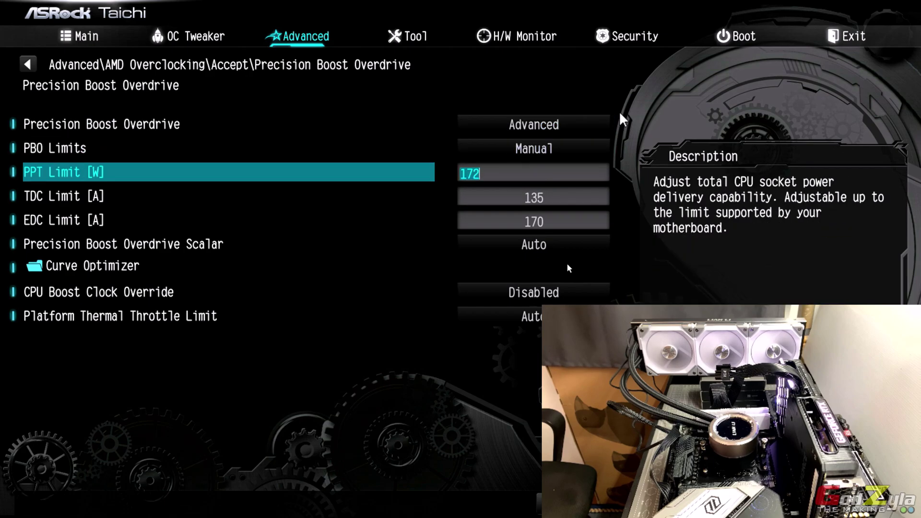
key(Down)
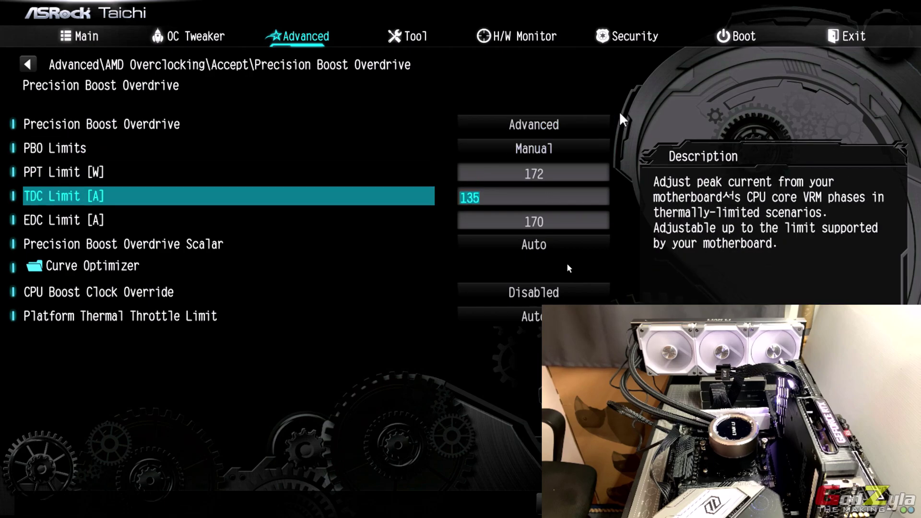
key(Down)
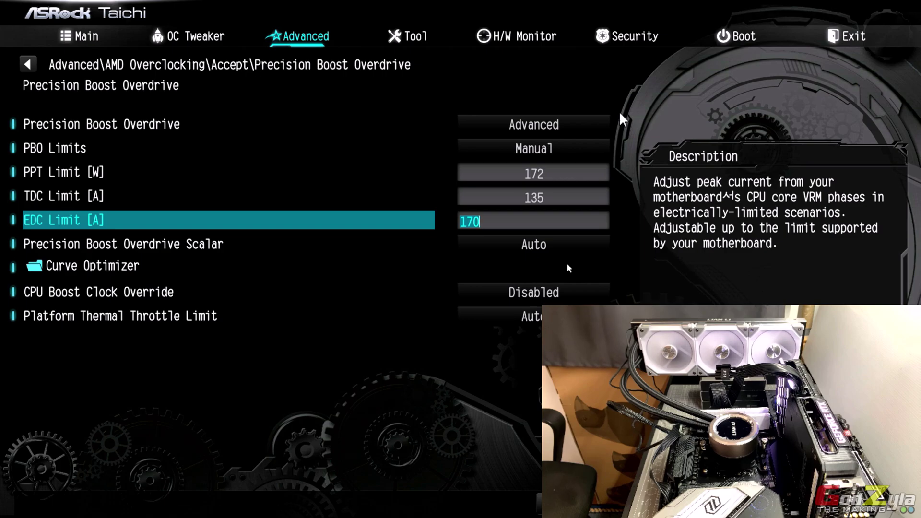
key(Down)
key(Down)
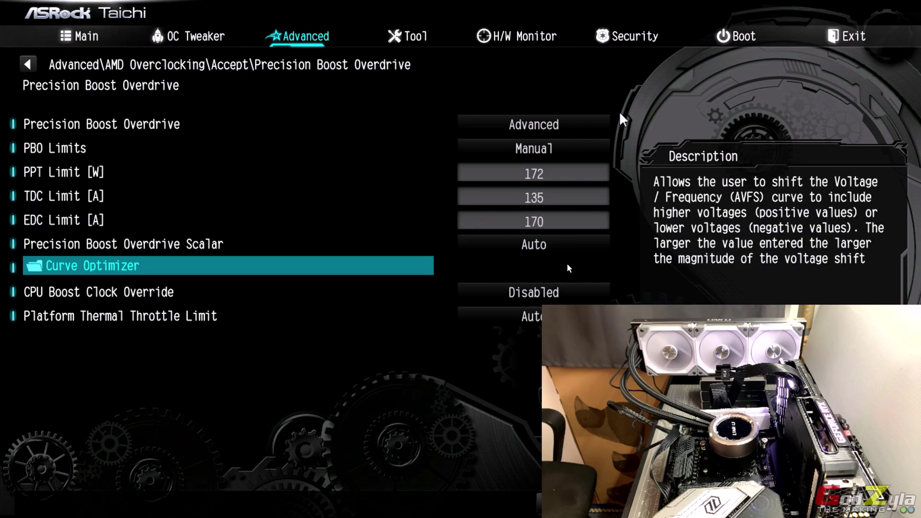
- Open Curve Optimizer and browse the per-core sign and magnitude values
key(Return)
key(Down)
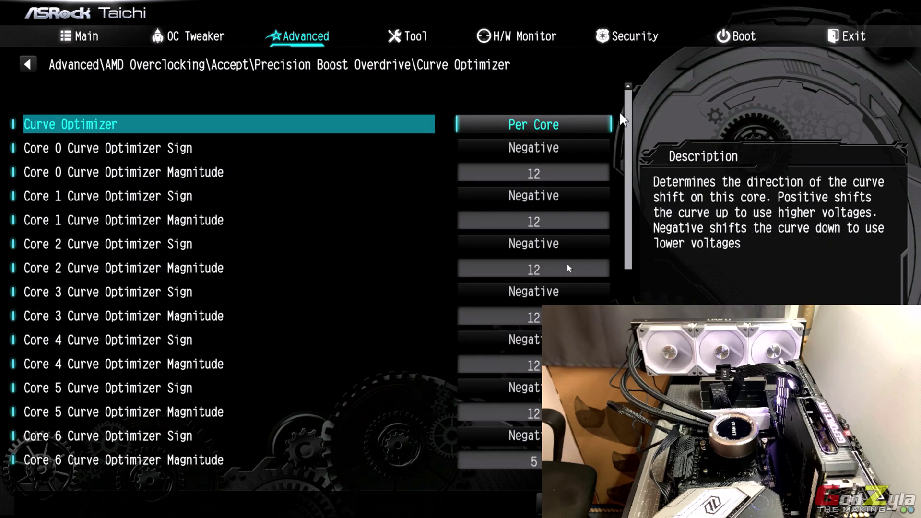
key(Down)
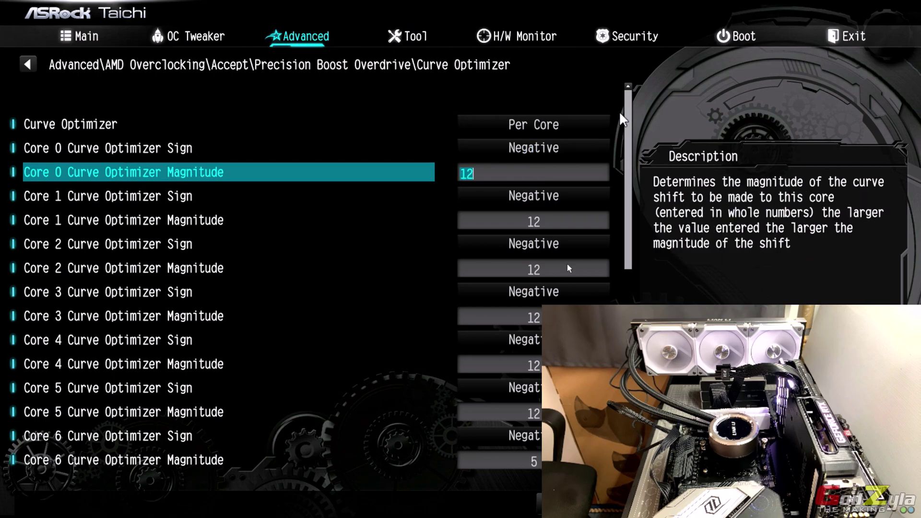
key(Up)
key(Down)
key(Down)
key(Down)
key(Down)
key(Down)
key(Down)
key(Down)
key(Down)
key(Down)
key(Down)
key(Down)
key(Down)
key(Down)
key(Down)
key(Down)
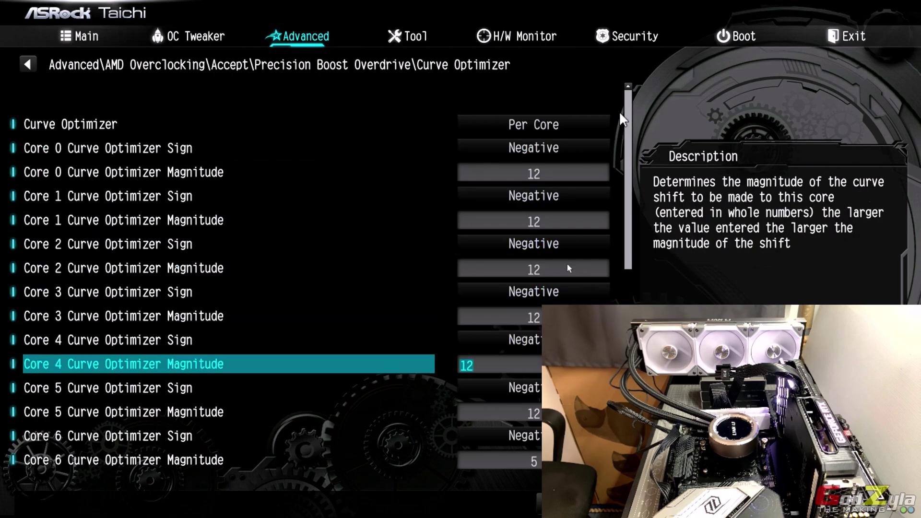
key(Down)
key(Down)
key(Down)
key(Down)
key(Down)
key(Down)
key(Down)
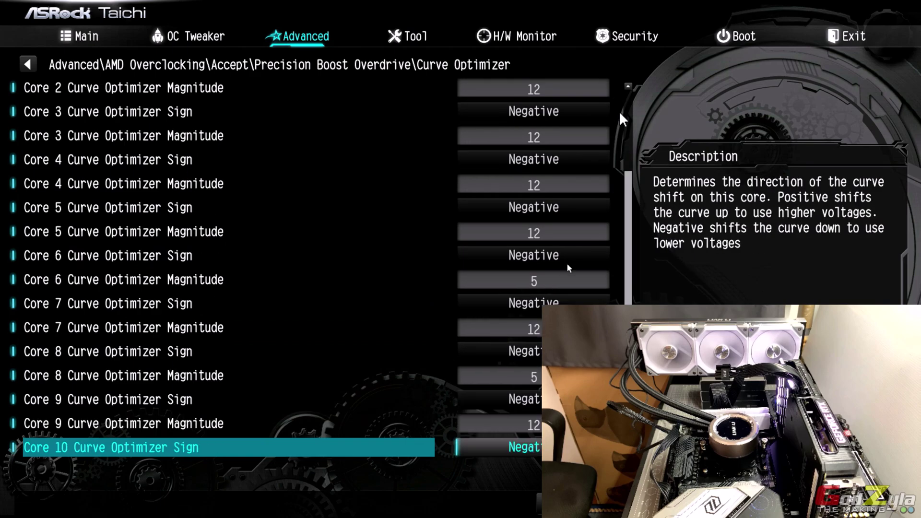
key(Up)
key(Up)
key(Up)
key(Up)
key(Up)
key(Up)
key(Up)
key(Up)
key(Up)
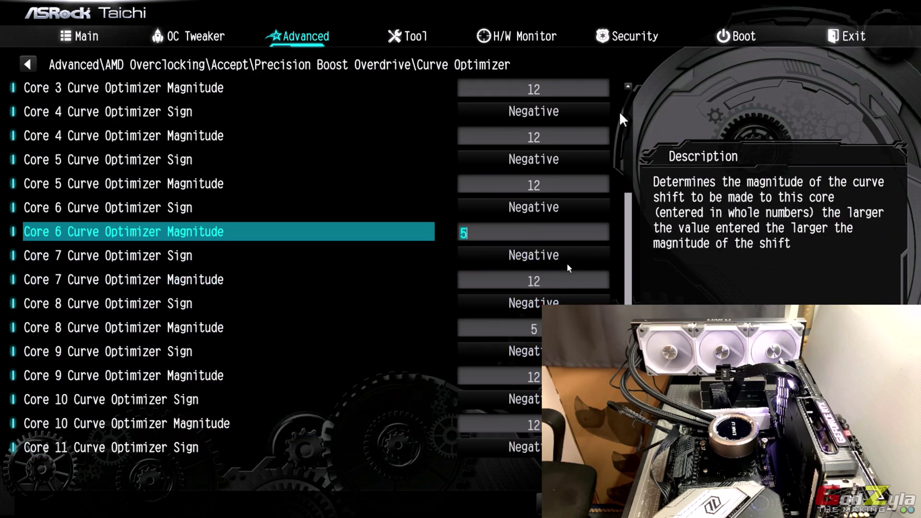
- Enter a negative magnitude of 5 for Core 6 and Core 8
text(5)
key(Down)
key(Down)
key(Down)
key(Down)
key(Down)
key(Down)
key(Down)
key(Down)
key(Down)
key(Down)
key(Down)
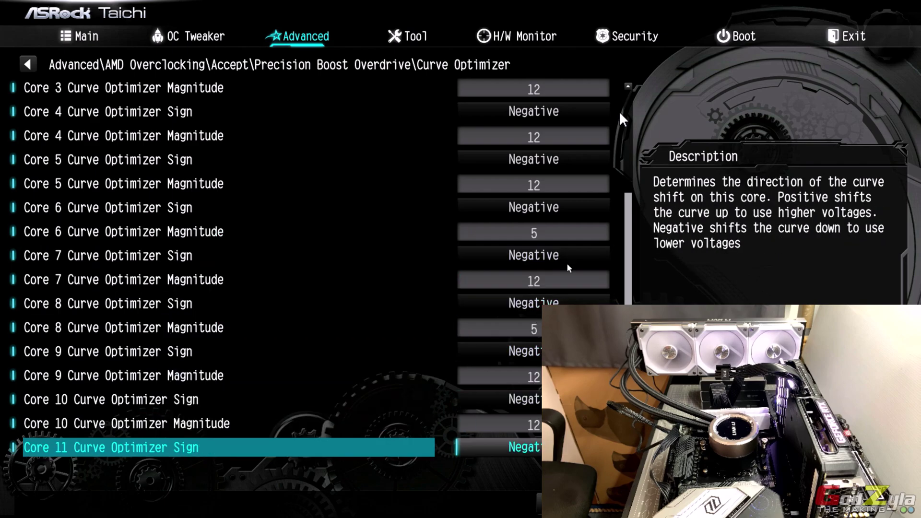
key(Up)
key(Up)
key(Up)
key(Up)
key(Up)
key(Up)
key(Up)
text(5)
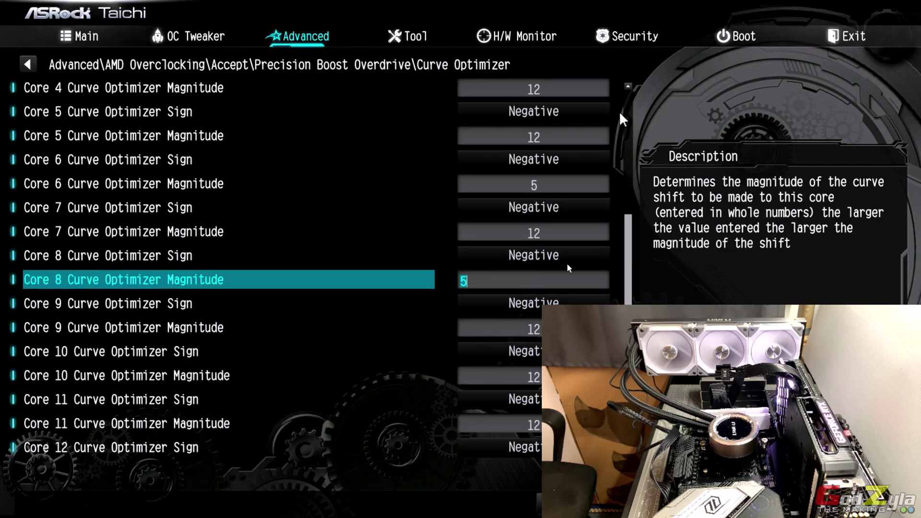
key(Up)
key(Up)
key(Up)
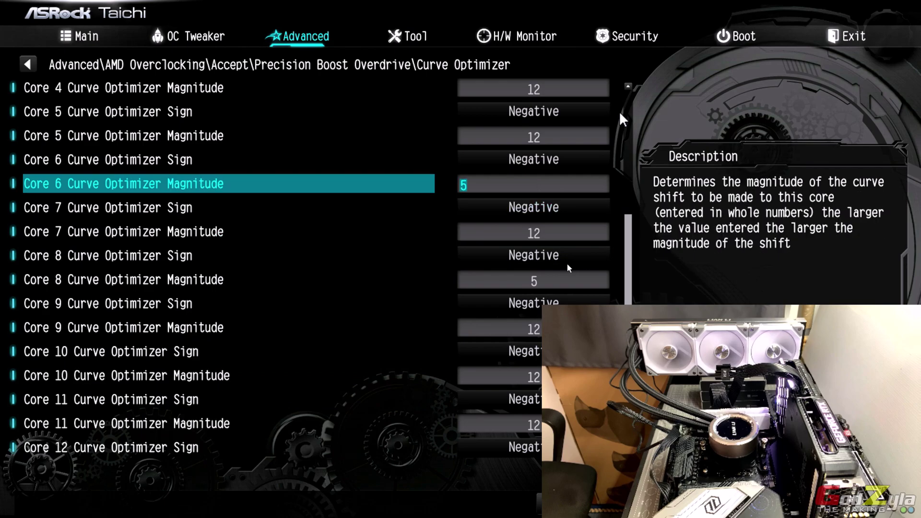
key(Down)
key(Down)
key(Down)
key(Down)
key(Up)
key(Up)
key(Up)
key(Up)
key(Down)
key(Down)
key(Down)
key(Down)
key(Down)
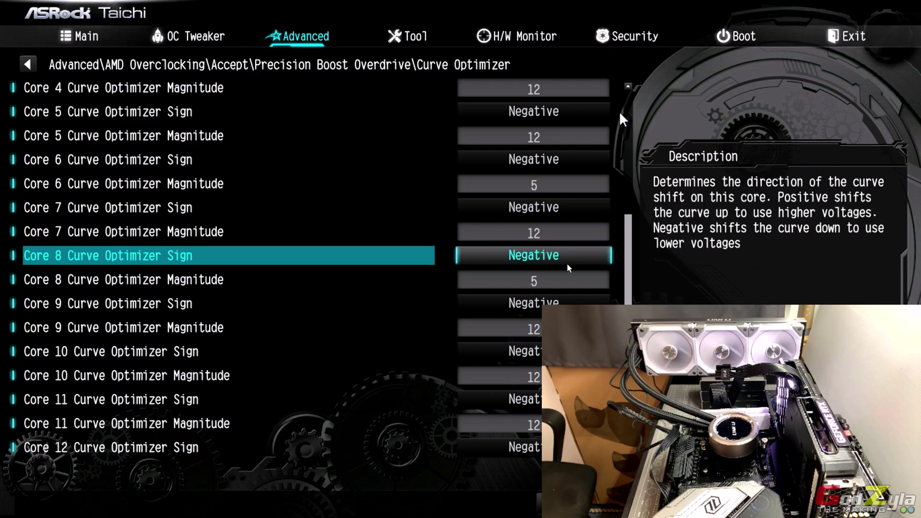
key(Up)
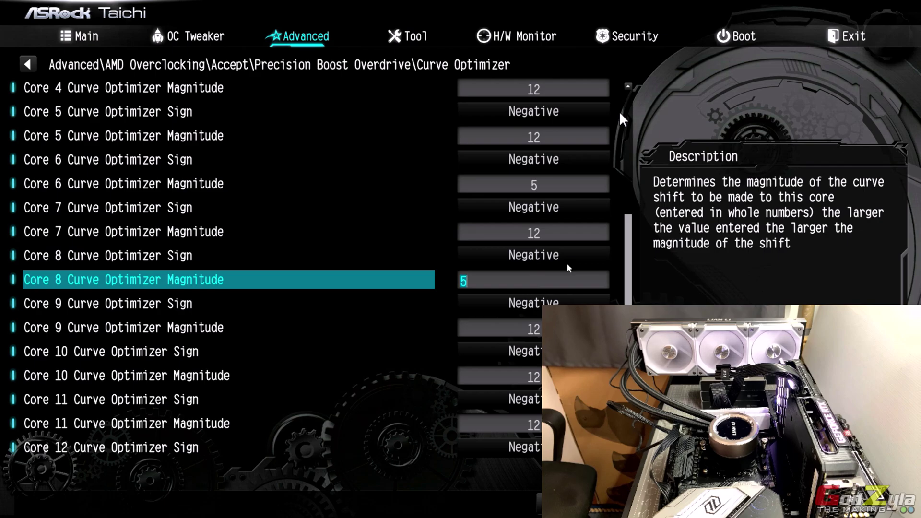
- Commit Core 8's magnitude of 5 and review temperatures and fan speeds on H/W Monitor
text(5)
key(Right)
key(Right)
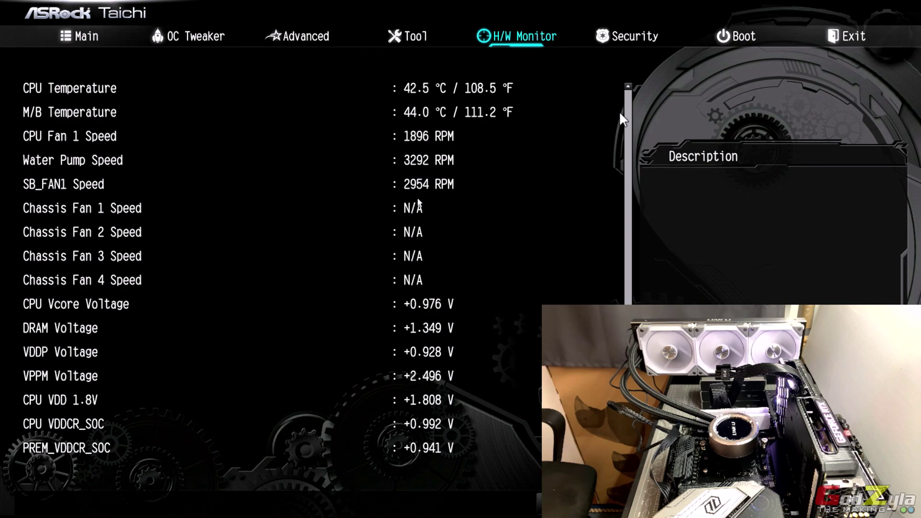
key(Down)
key(Down)
key(Down)
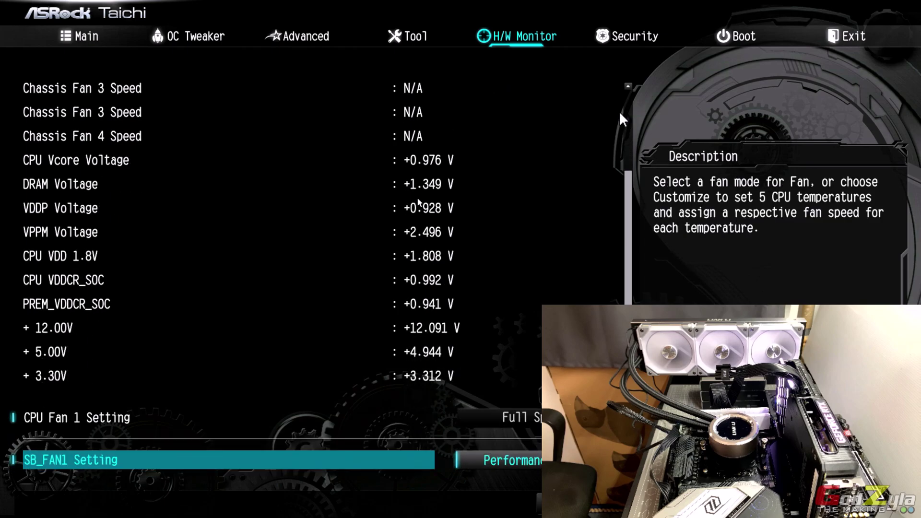
key(Down)
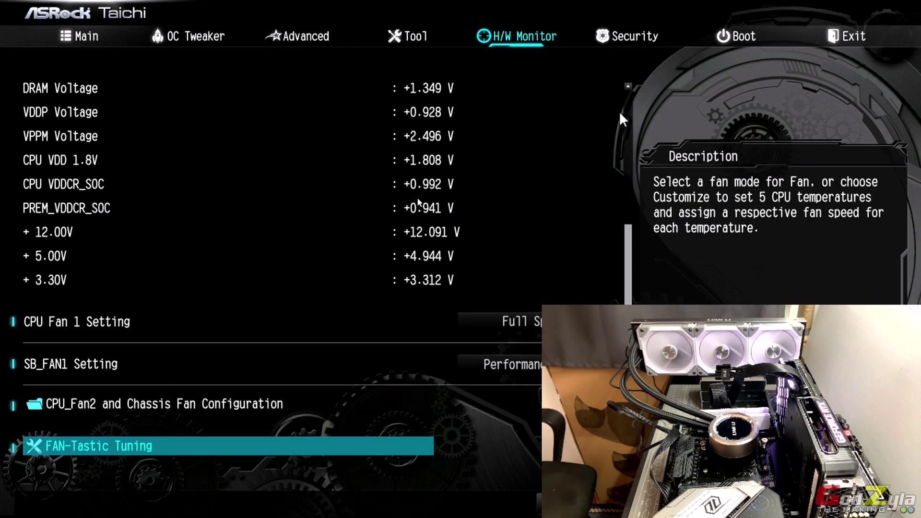
key(Right)
key(Right)
key(Left)
key(Left)
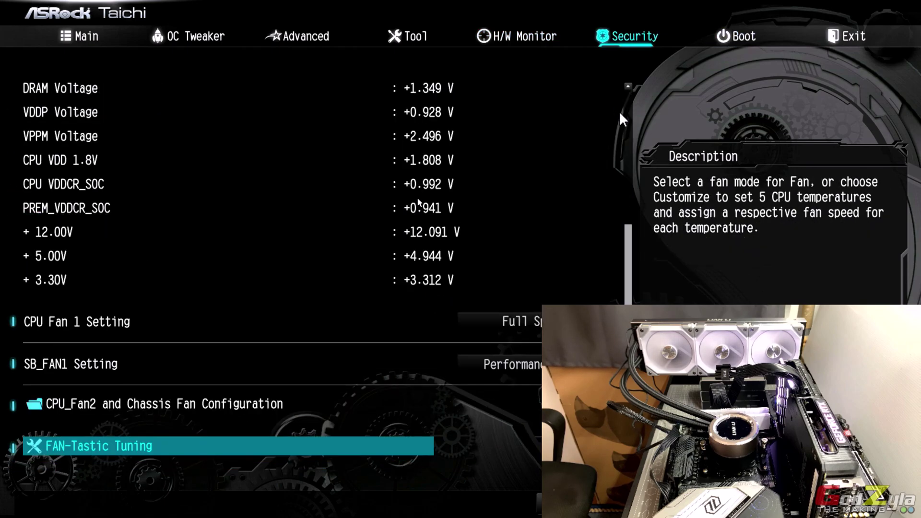
key(Up)
key(Up)
key(Up)
key(Up)
key(Up)
key(Up)
key(Up)
key(Up)
key(Up)
key(Up)
key(Up)
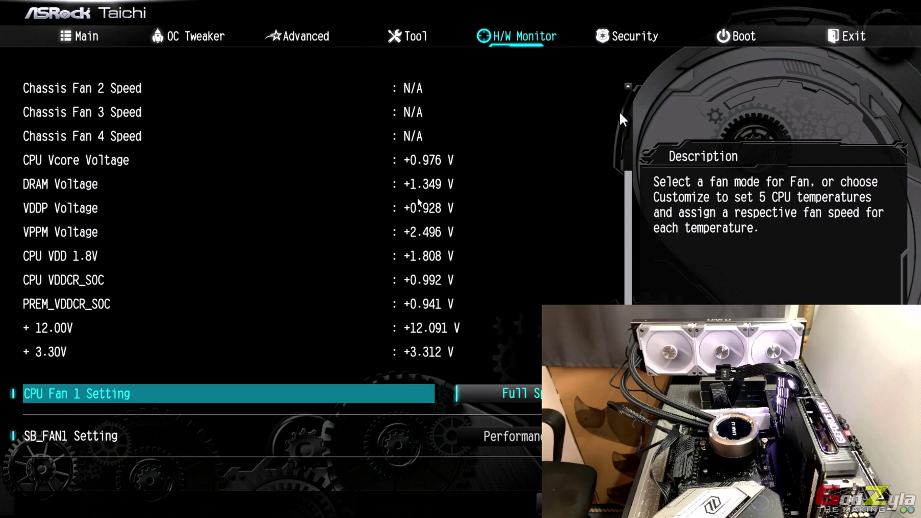
key(Up)
key(Up)
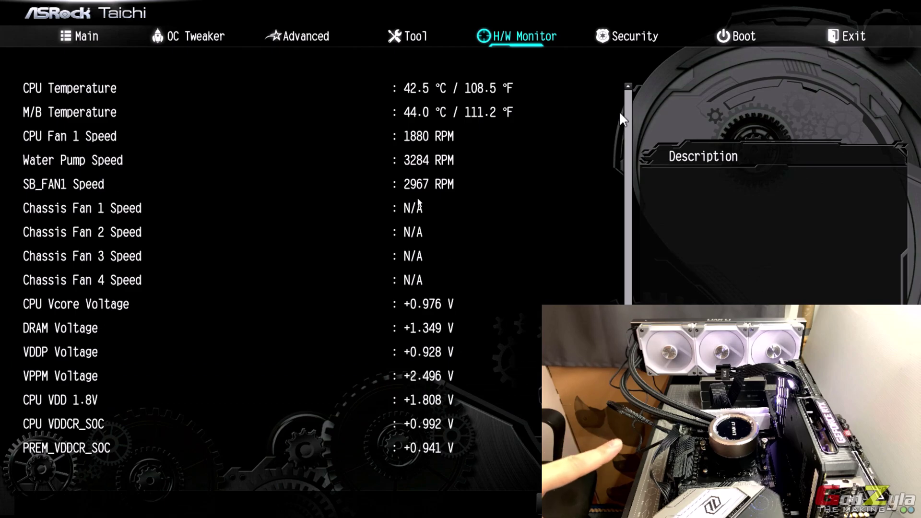
- Browse the fan entries from CPU Fan 1 Setting down to FAN-Tastic Tuning
key(Down)
key(Down)
key(Down)
key(Down)
key(Down)
key(Down)
key(Down)
key(Down)
key(Down)
key(Down)
key(Down)
key(Down)
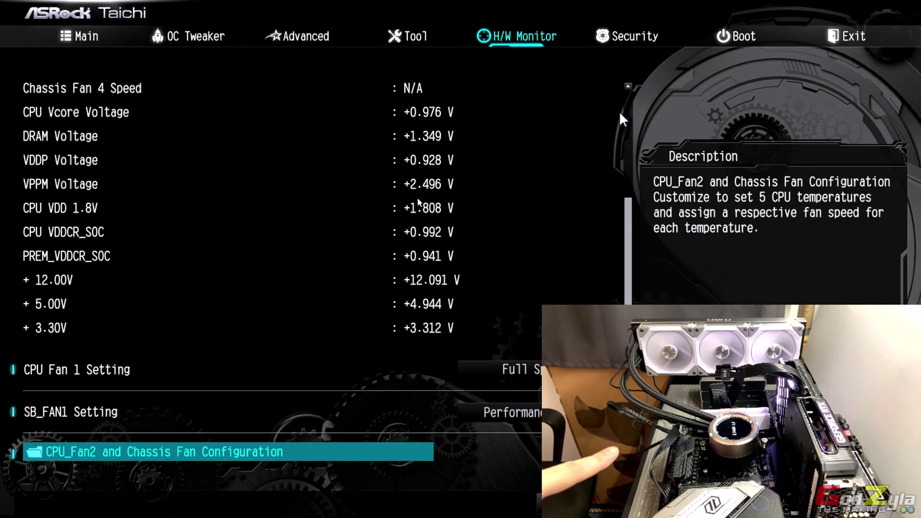
key(Down)
key(Down)
key(Up)
key(Up)
key(Up)
key(Up)
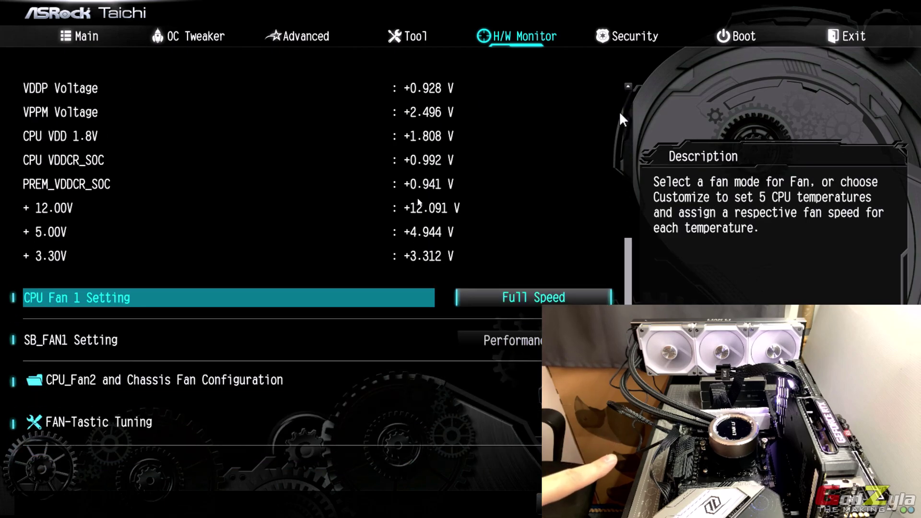
key(Down)
key(Down)
key(Down)
key(Down)
key(Up)
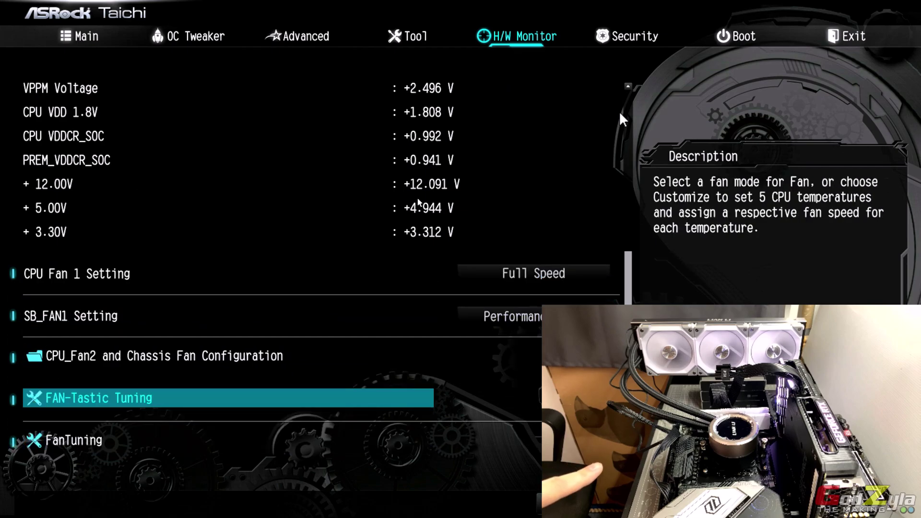
- Open CPU_Fan2 and Chassis Fan Configuration, view the Water Pump Setting, and close it
key(Up)
key(Up)
key(Up)
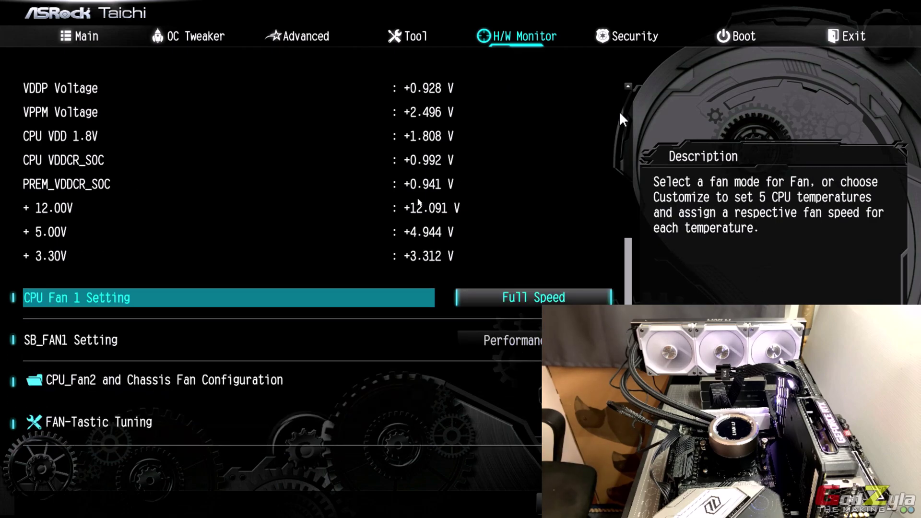
key(Right)
key(Left)
key(Down)
key(Down)
key(Up)
key(Down)
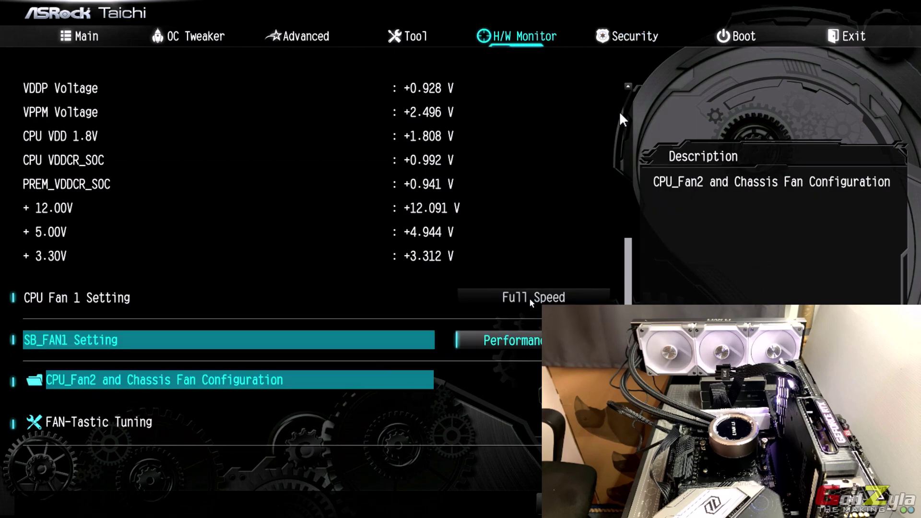
key(Return)
key(Down)
key(Down)
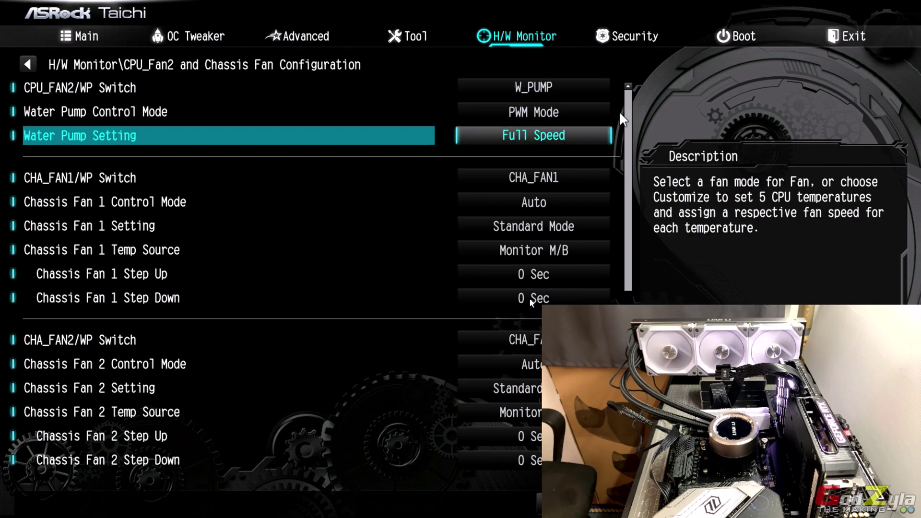
key(Escape)
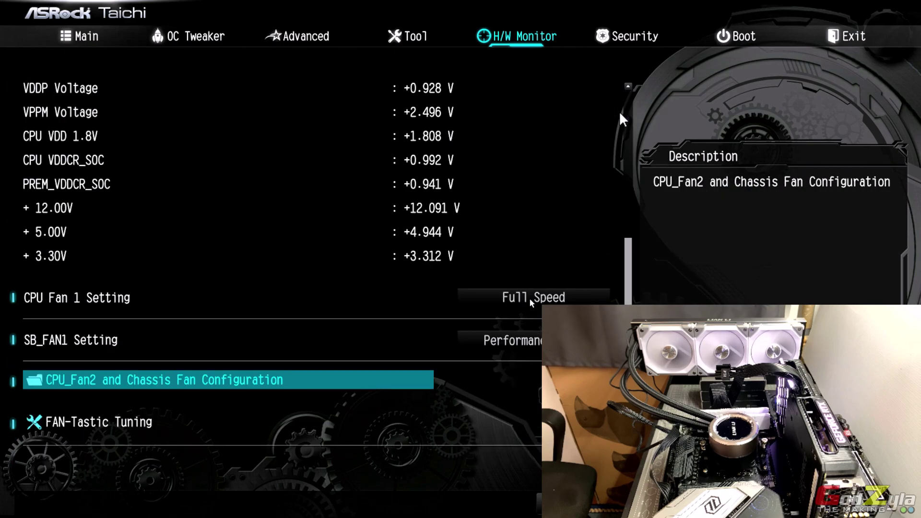
key(Up)
key(Up)
key(Up)
key(Up)
key(Up)
key(Up)
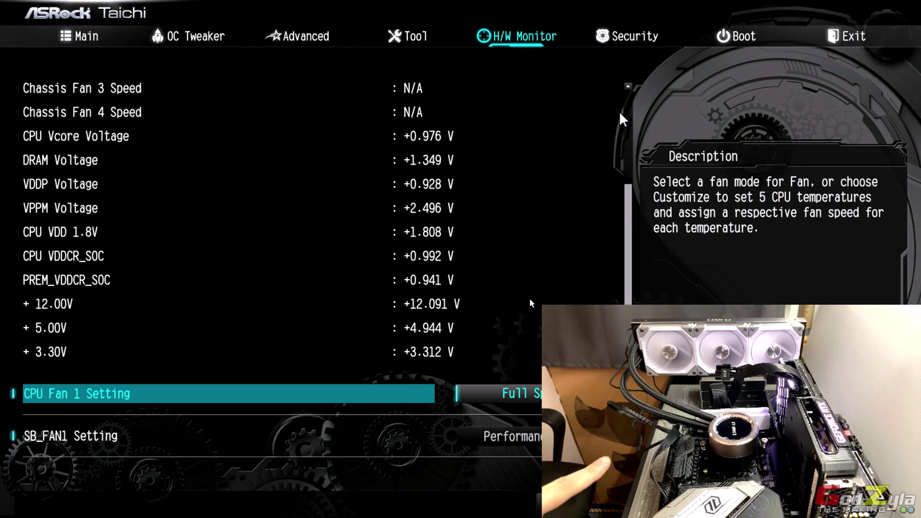
- Choose Save Changes and Exit on the Exit page to restart into Windows
key(Right)
key(Right)
key(Right)
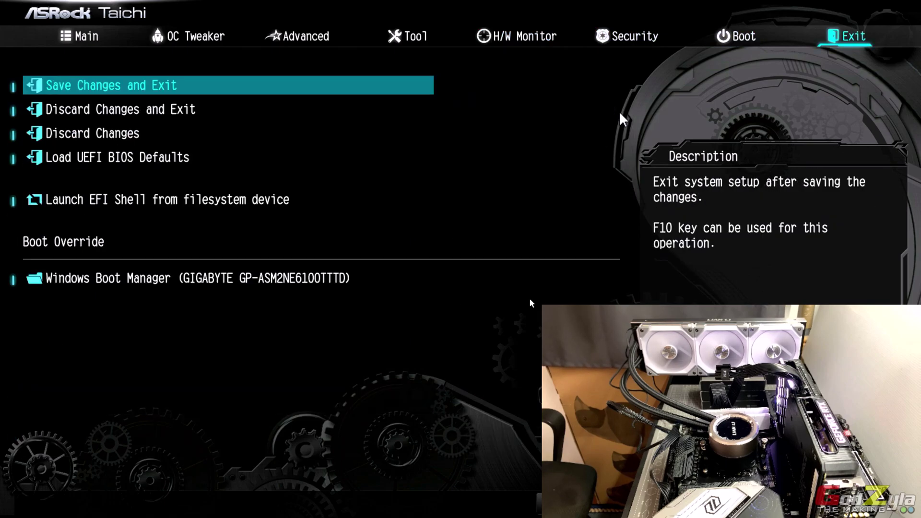
key(Return)
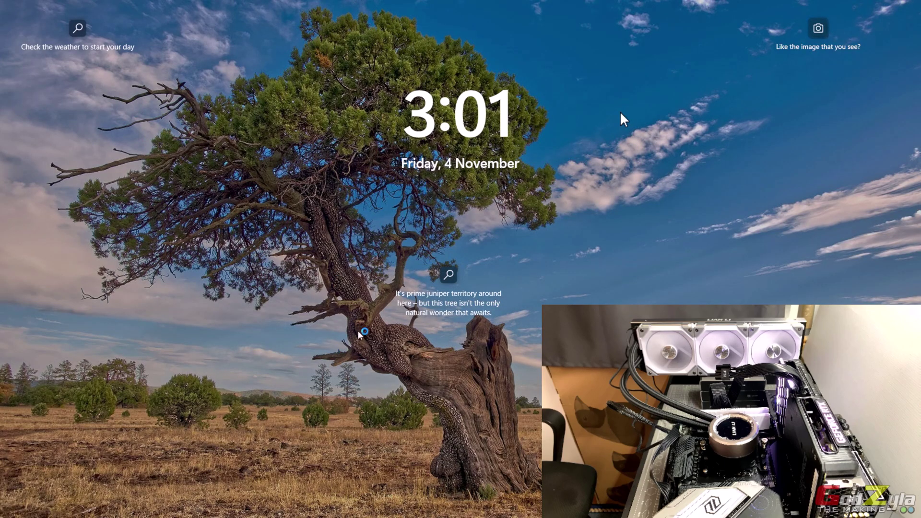
- Dismiss the lock screen and sign in with the account PIN
click(467, 241)
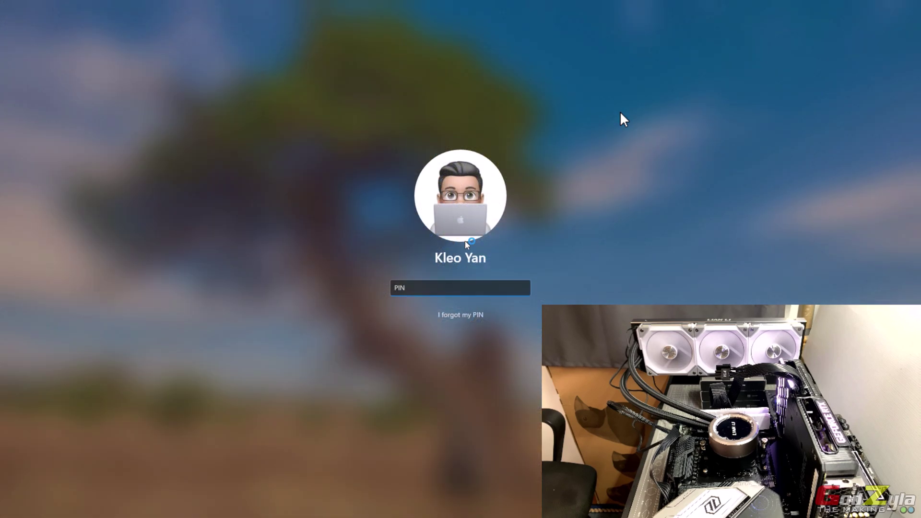
text(1234)
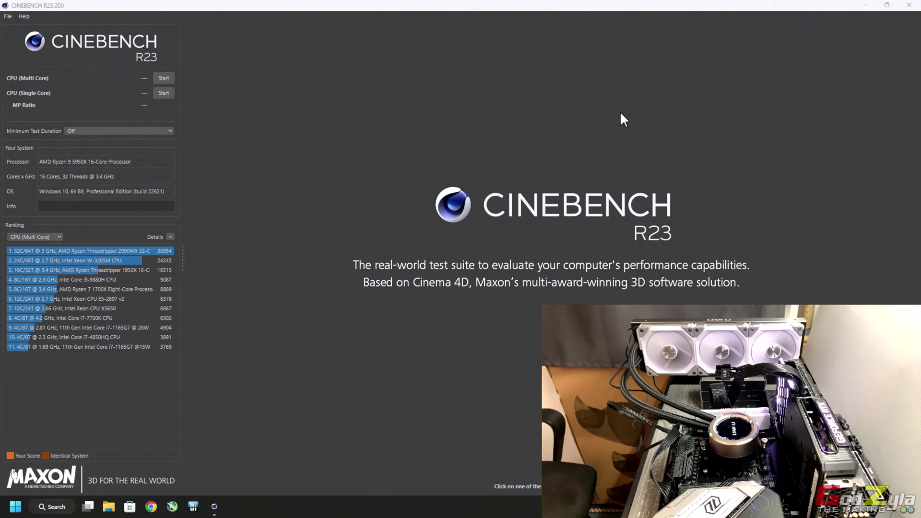
- Launch Valley Benchmark from Start, run it, and move its window to the top of the screen
click(16, 506)
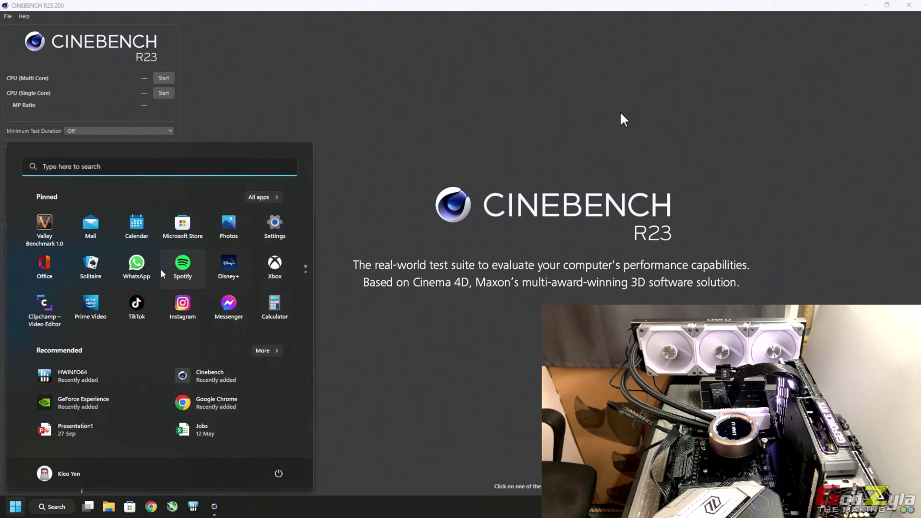
click(43, 230)
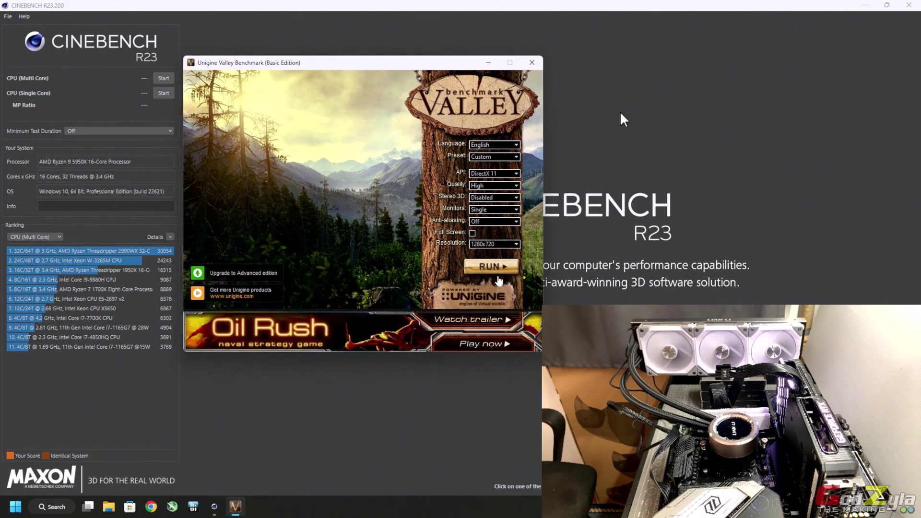
click(496, 269)
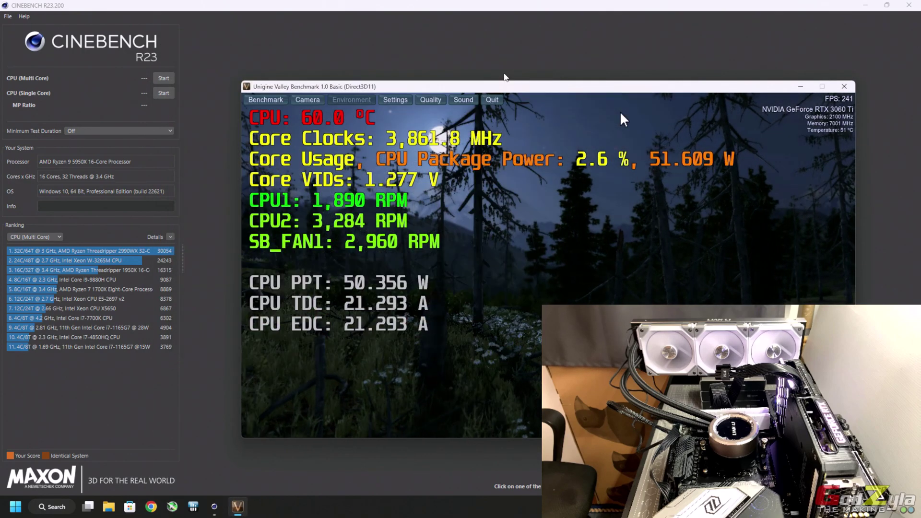
drag(491, 89, 432, 11)
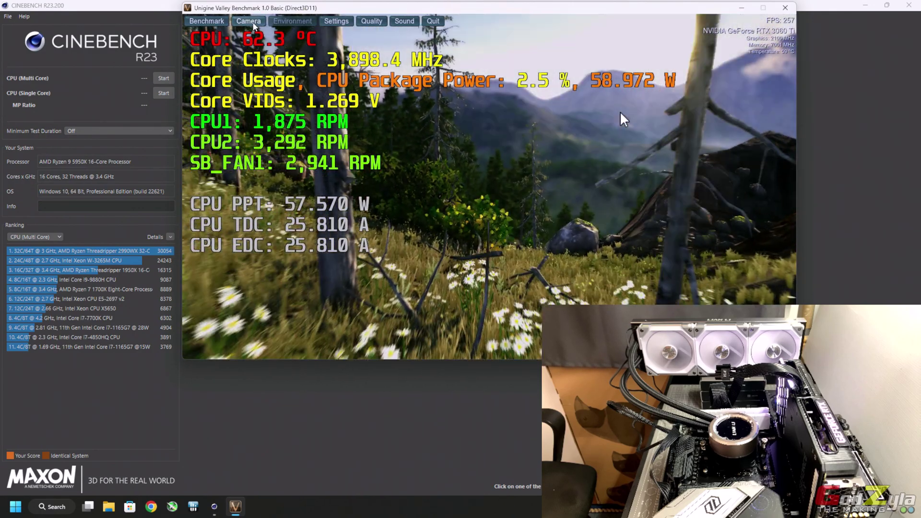
click(253, 23)
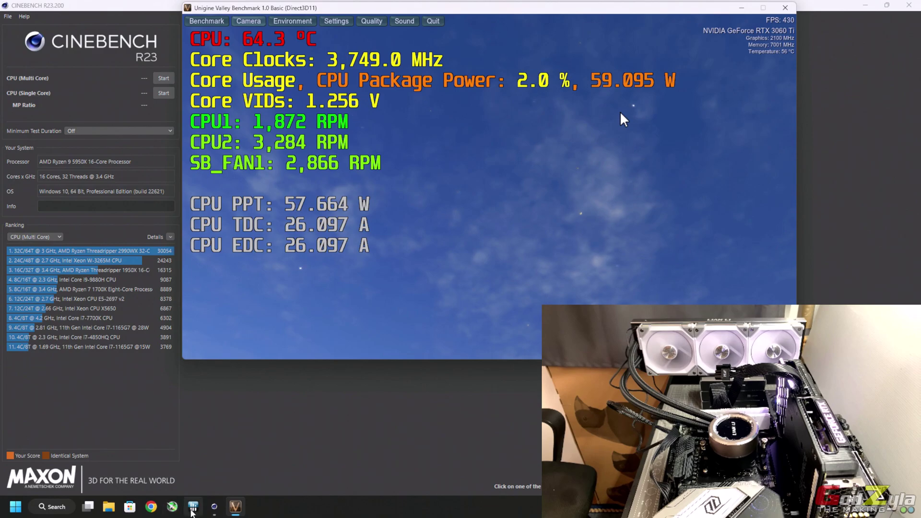
- Show HWiNFO64's sensor readings, then start Cinebench's CPU (Multi Core) render
click(172, 506)
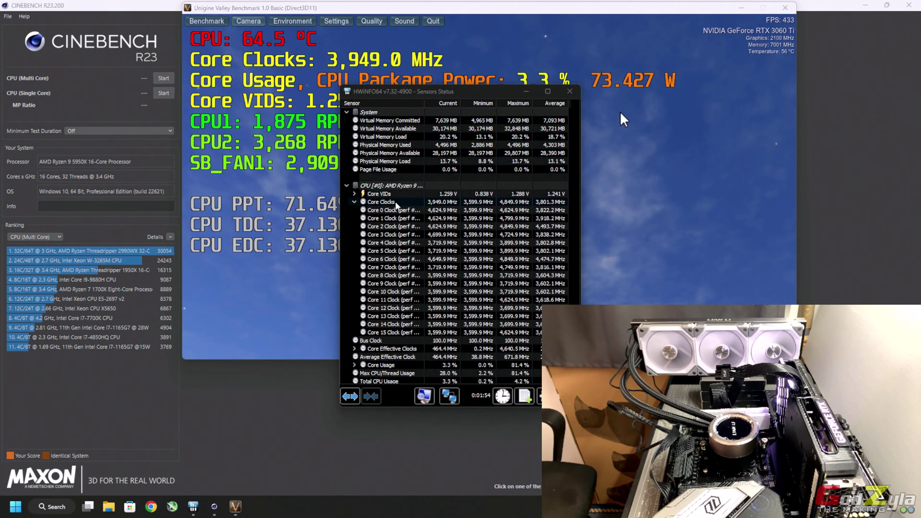
mouse_move(396, 198)
scroll(395, 202, down, 10)
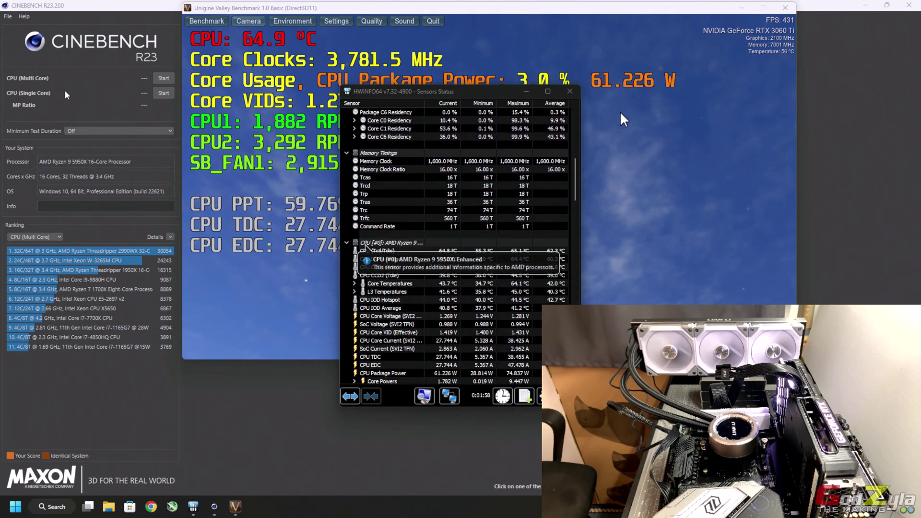
click(126, 79)
click(161, 78)
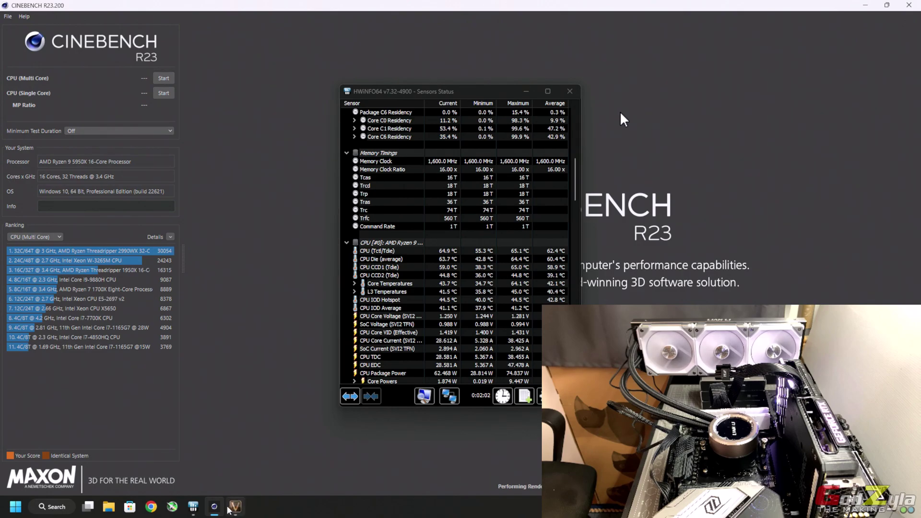
- Scroll HWiNFO64's sensors and open a live CPU temperature graph beside Cinebench
click(193, 506)
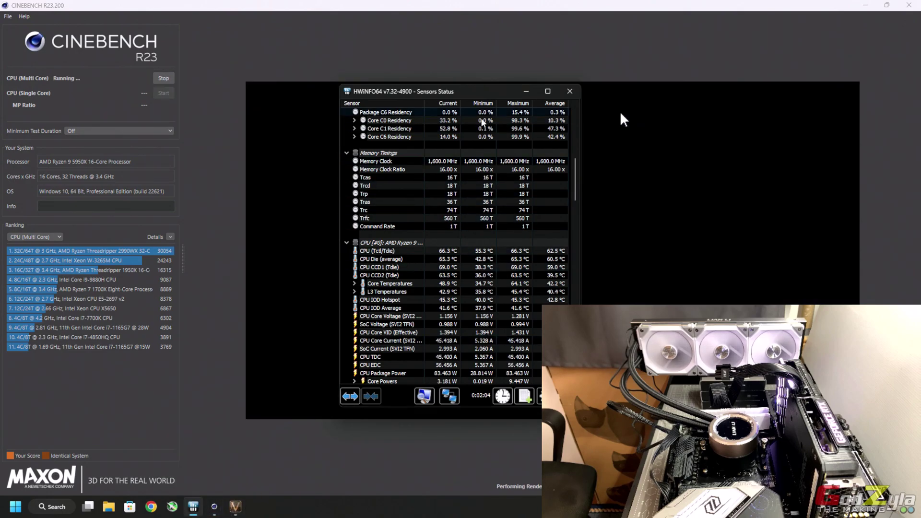
scroll(399, 239, down, 7)
scroll(399, 235, down, 9)
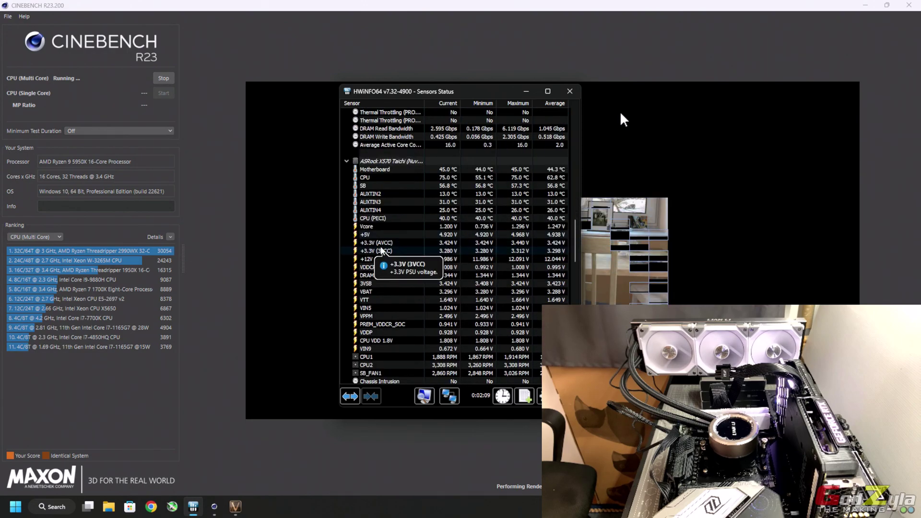
double_click(380, 177)
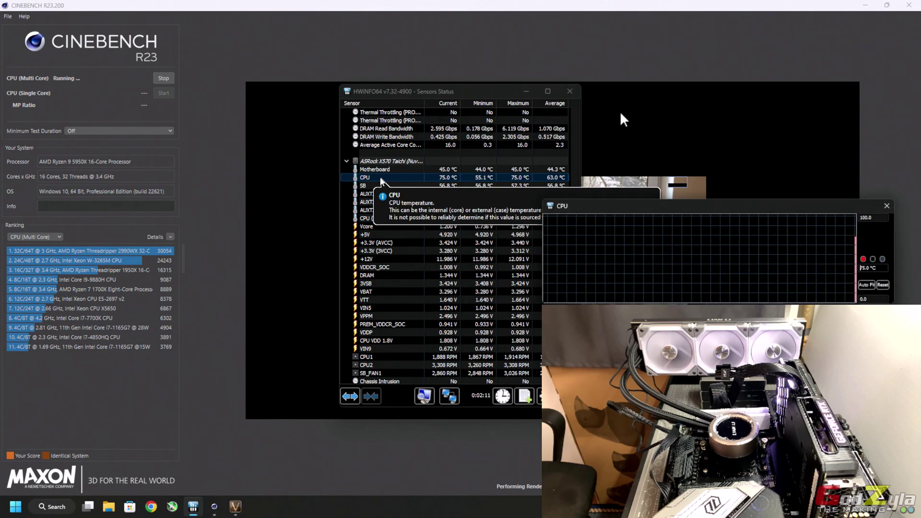
click(540, 113)
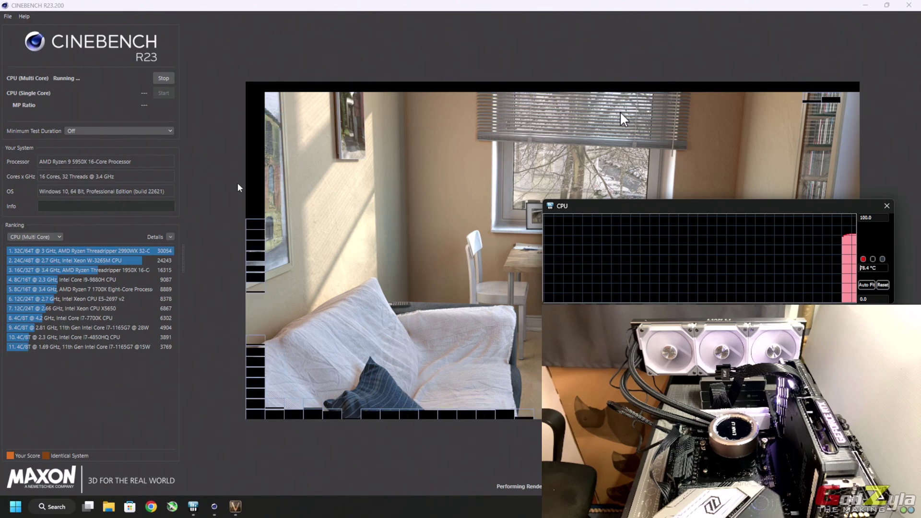
- Set a 30-minute minimum test duration and start the multi-core test with Valley on top
click(171, 131)
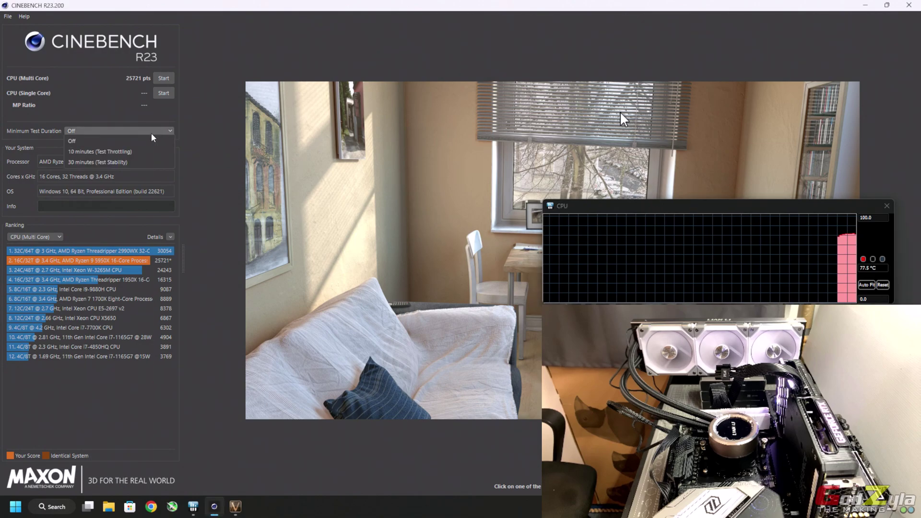
click(116, 162)
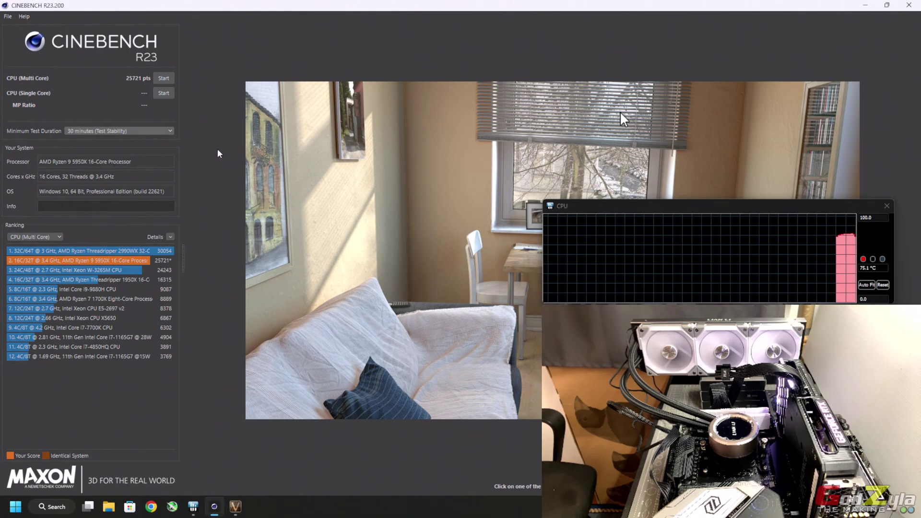
click(234, 506)
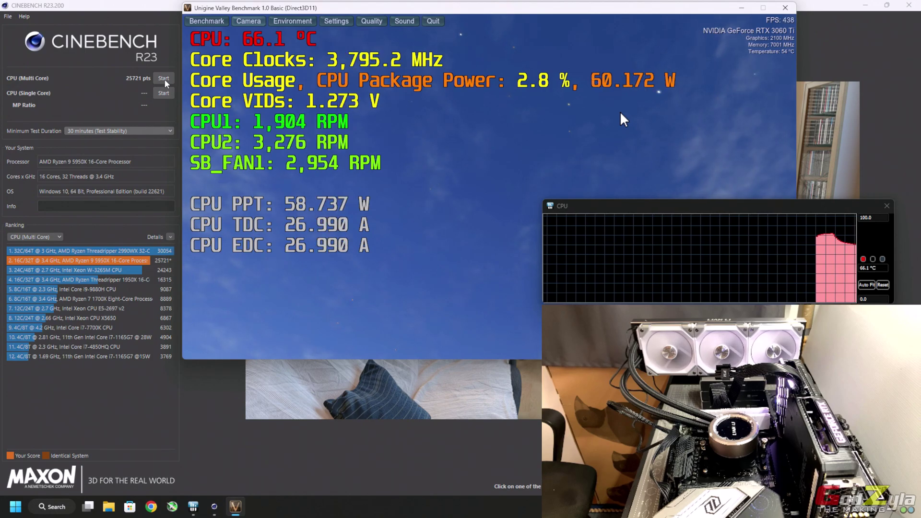
click(164, 79)
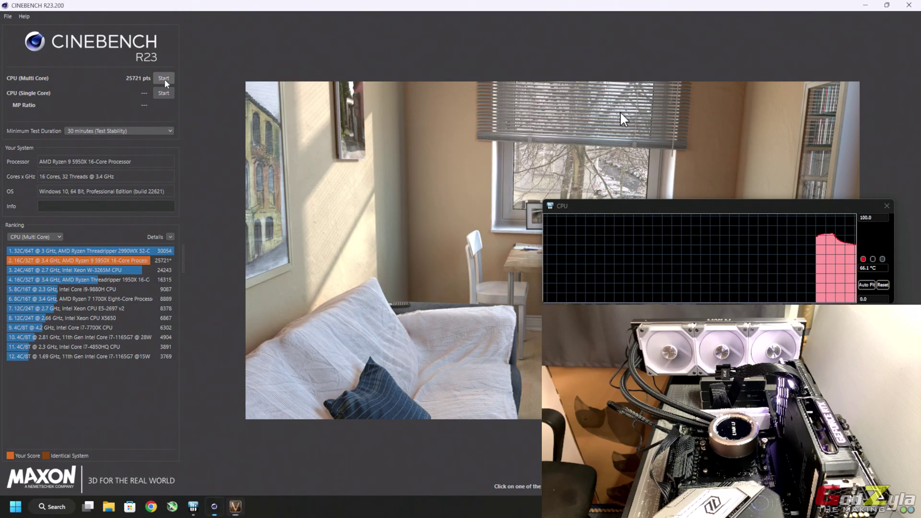
click(234, 507)
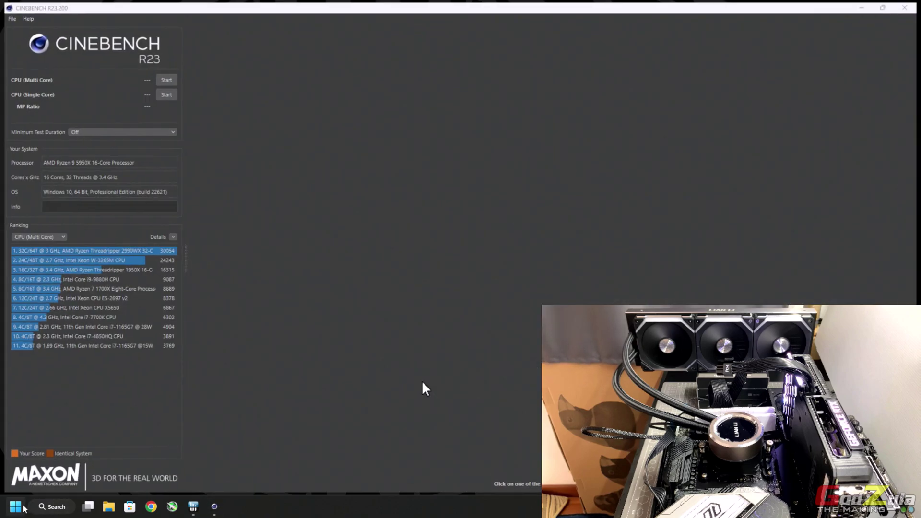
- Launch Valley Benchmark and start a fresh Cinebench R23 CPU (Multi Core) render
click(16, 506)
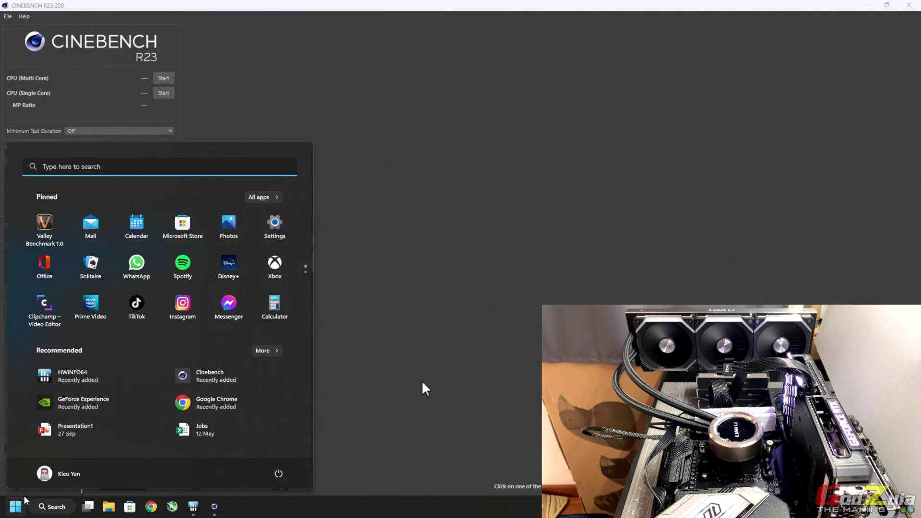
click(61, 242)
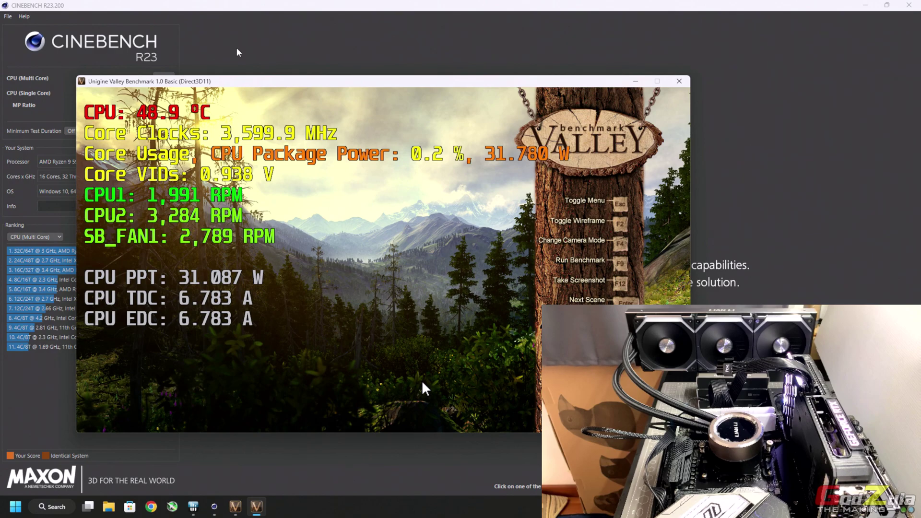
click(239, 52)
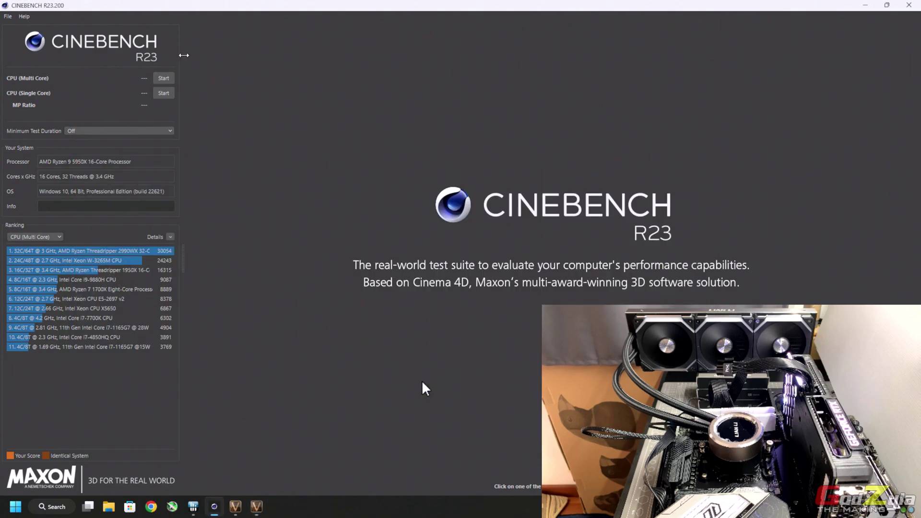
click(163, 78)
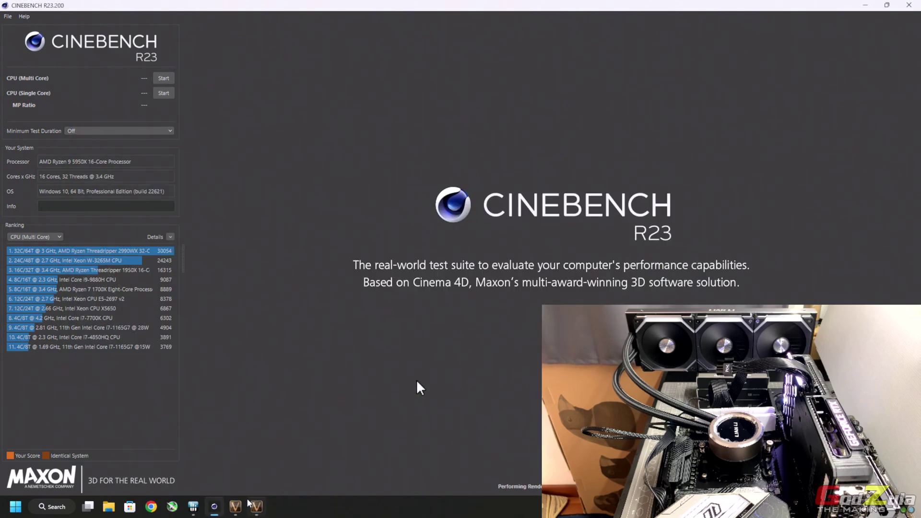
- Move the Valley sensor overlay window back to the top of the screen
click(257, 506)
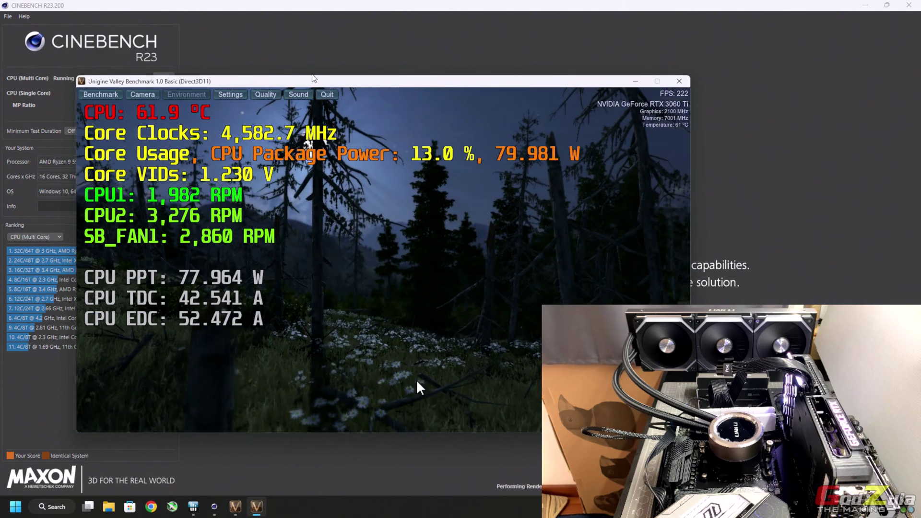
drag(312, 82, 446, 266)
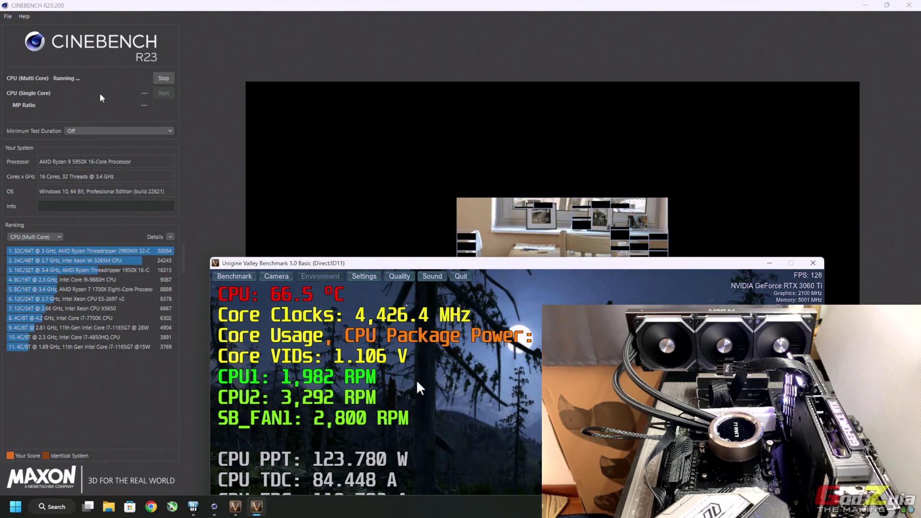
drag(319, 268, 291, 14)
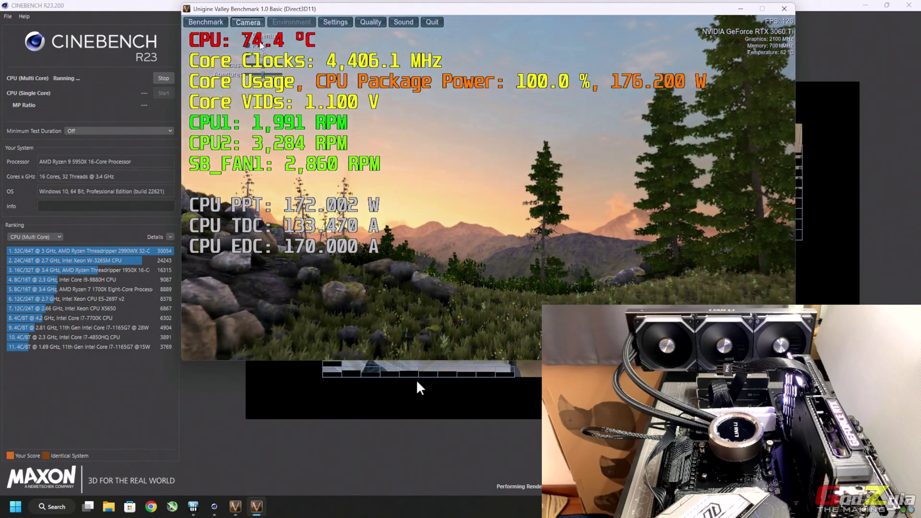
- Open Valley's camera options after the multi-core run finishes at 25920 pts
click(248, 22)
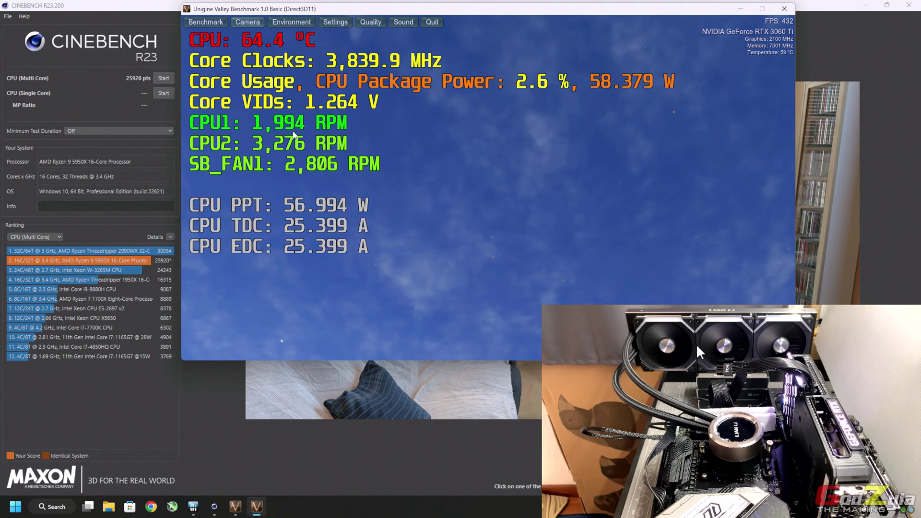
- Set the minimum test duration to 30 minutes and open HWiNFO64's live CPU temperature graph
click(161, 132)
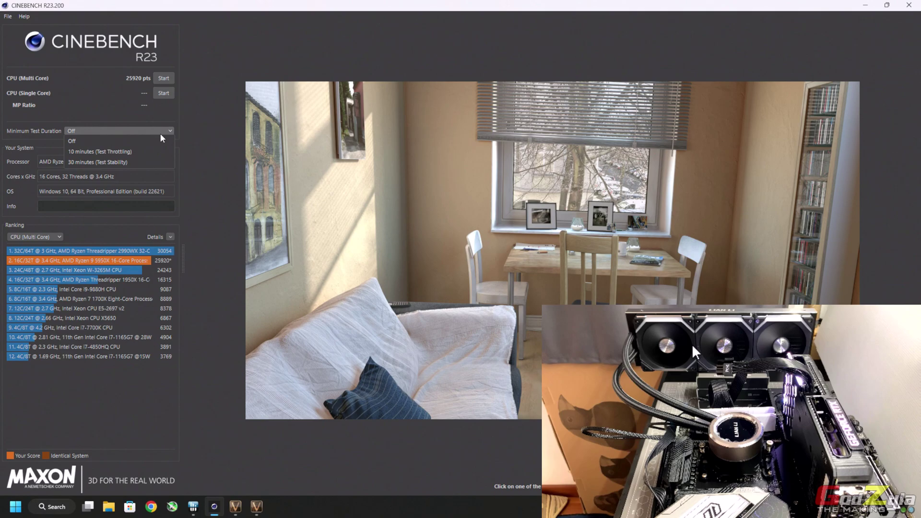
click(150, 162)
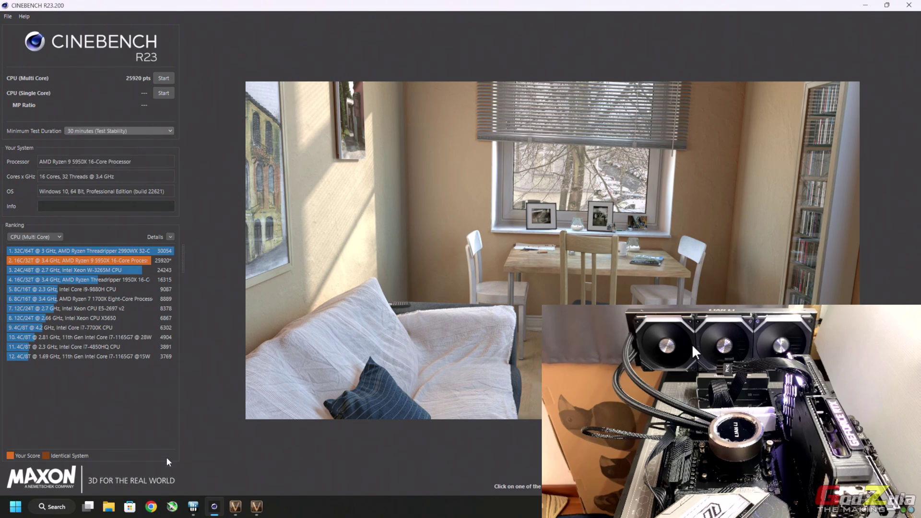
click(193, 506)
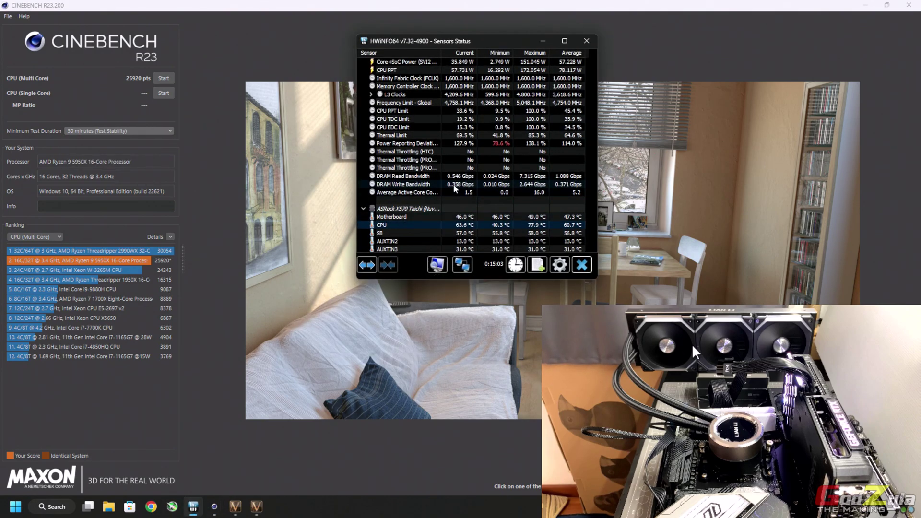
double_click(424, 225)
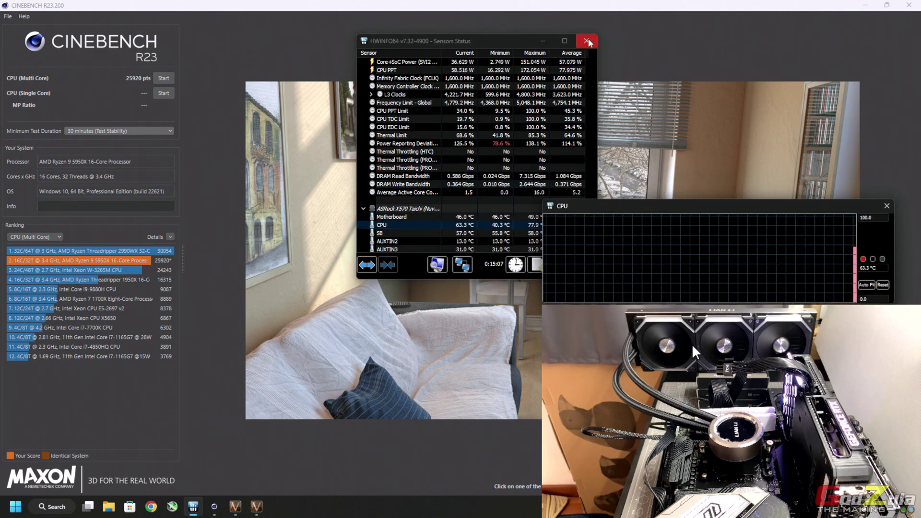
- Start the 30-minute multi-core stability run with the Valley sensor overlay in front
click(542, 40)
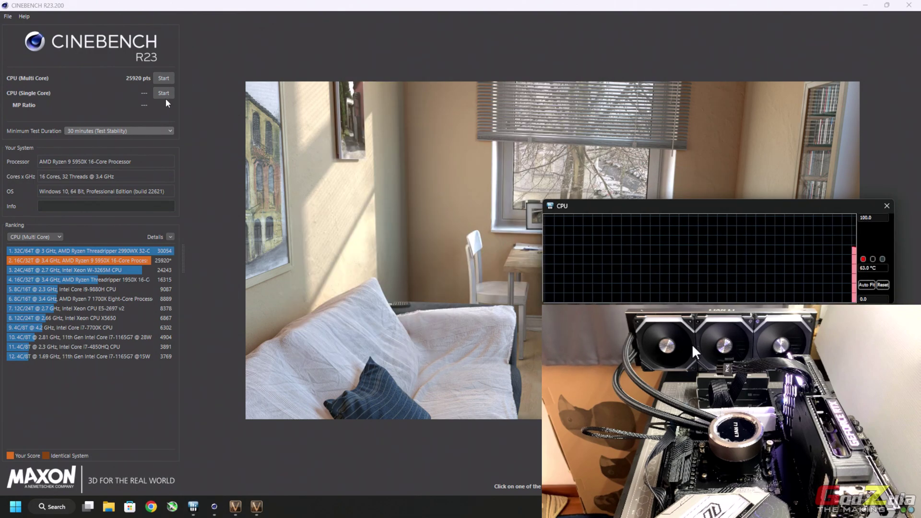
click(164, 80)
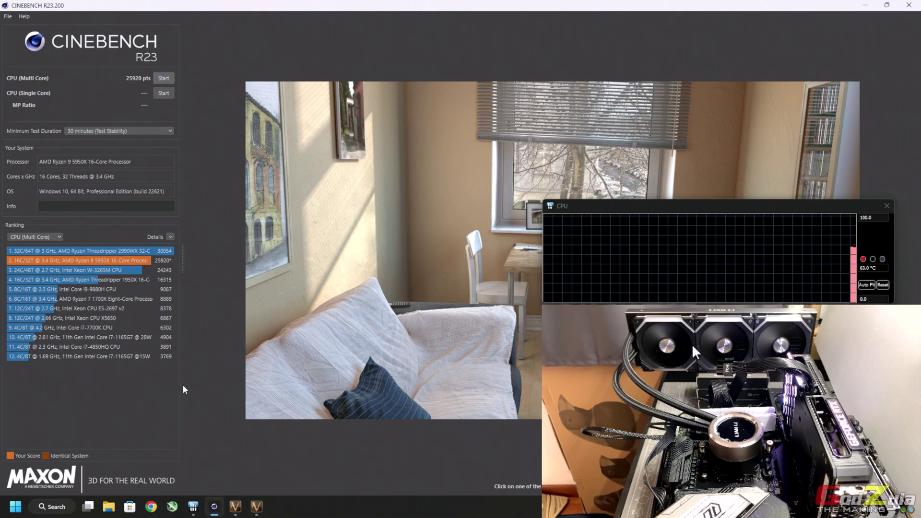
click(254, 511)
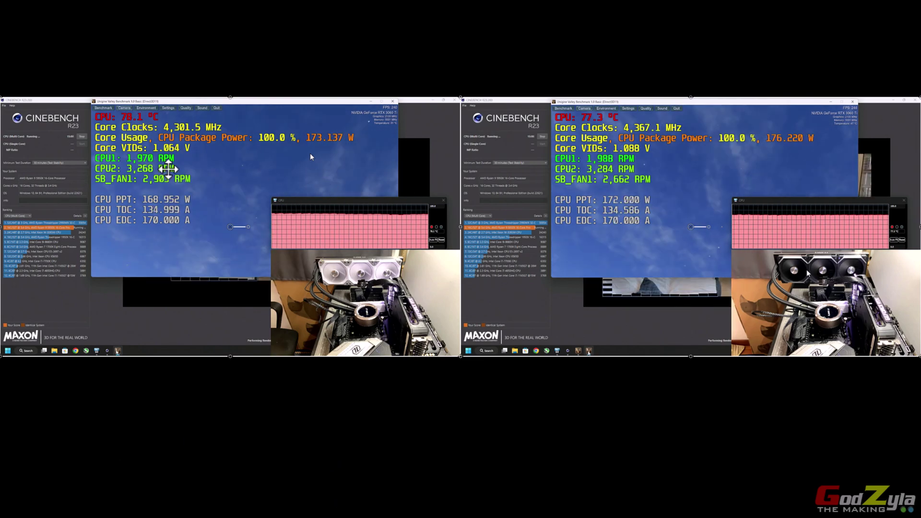
- Resize the left recording and move it to the top-left of the canvas
click(626, 183)
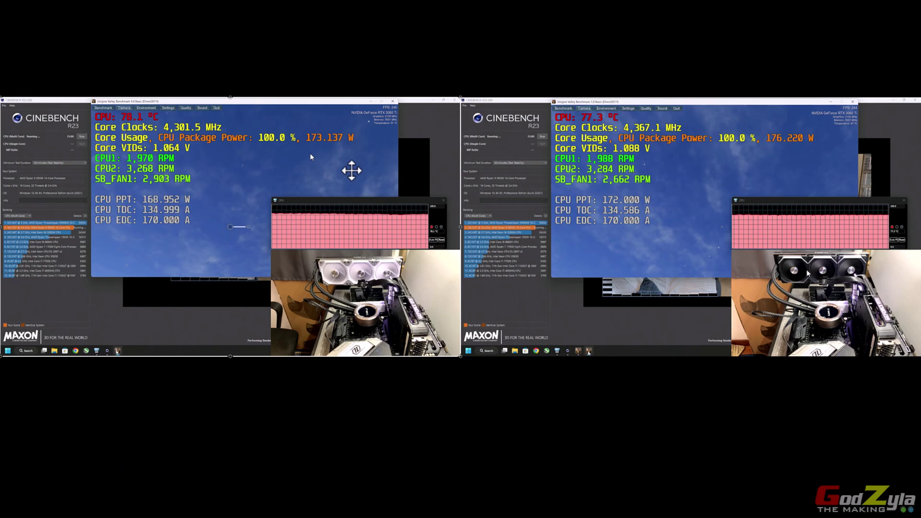
drag(349, 171, 343, 68)
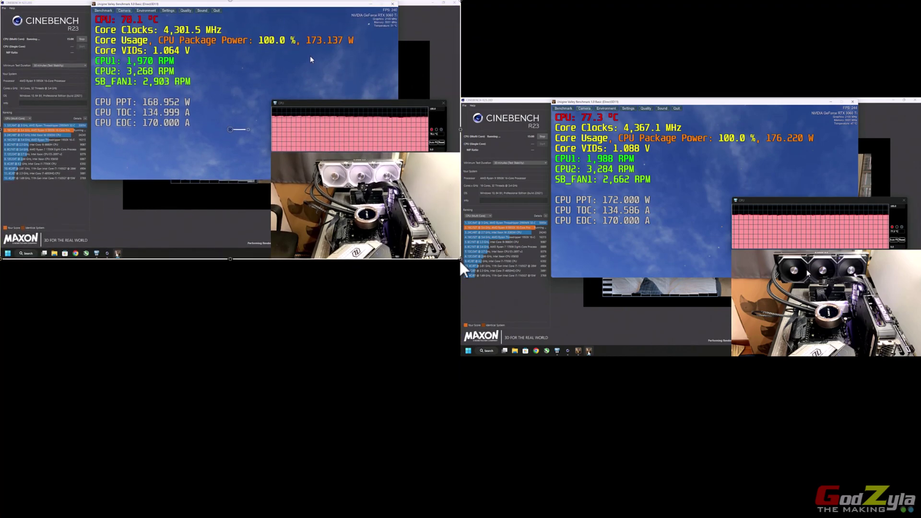
drag(462, 260, 919, 517)
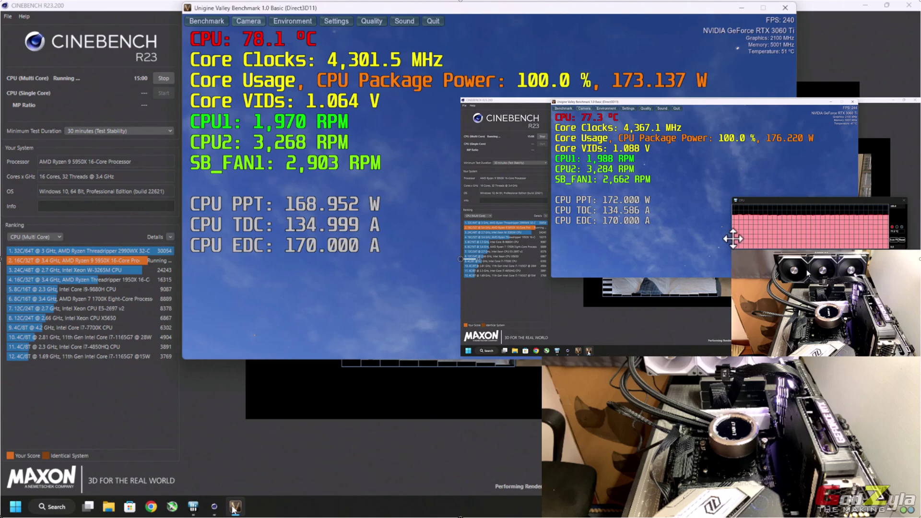
drag(732, 239, 732, 179)
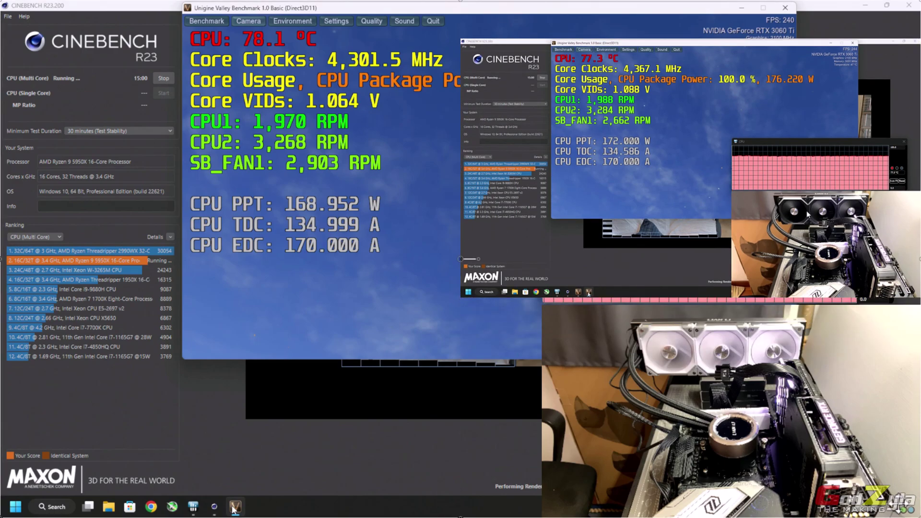
drag(302, 172, 324, 189)
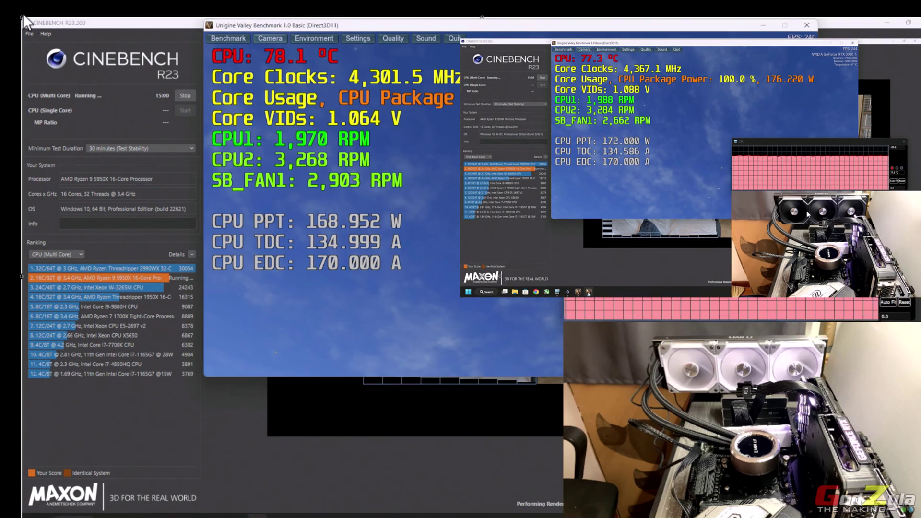
drag(19, 14, 384, 222)
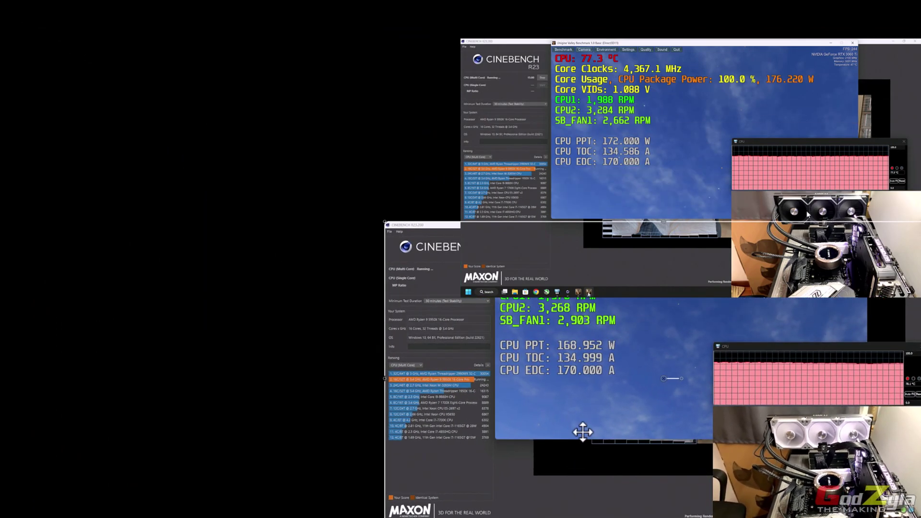
drag(581, 432, 181, 273)
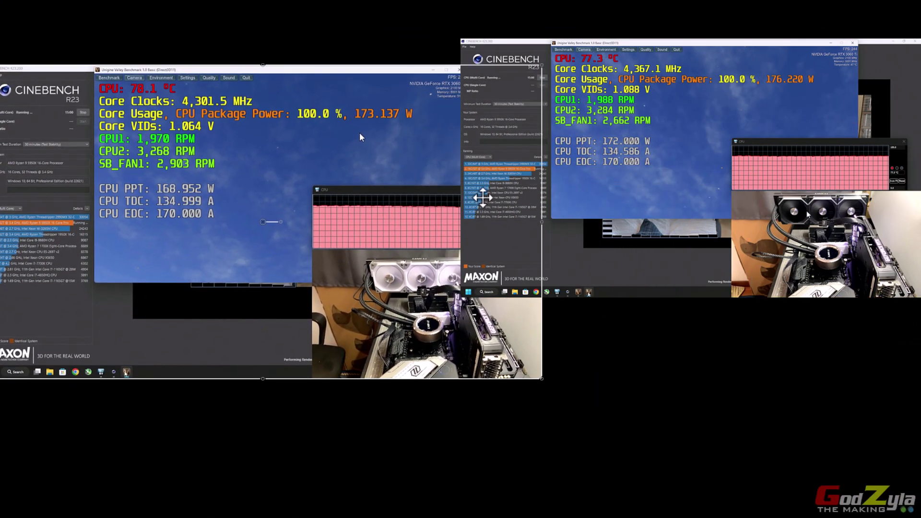
click(649, 163)
- Resize and position the right recording beside the left one
drag(672, 150, 522, 270)
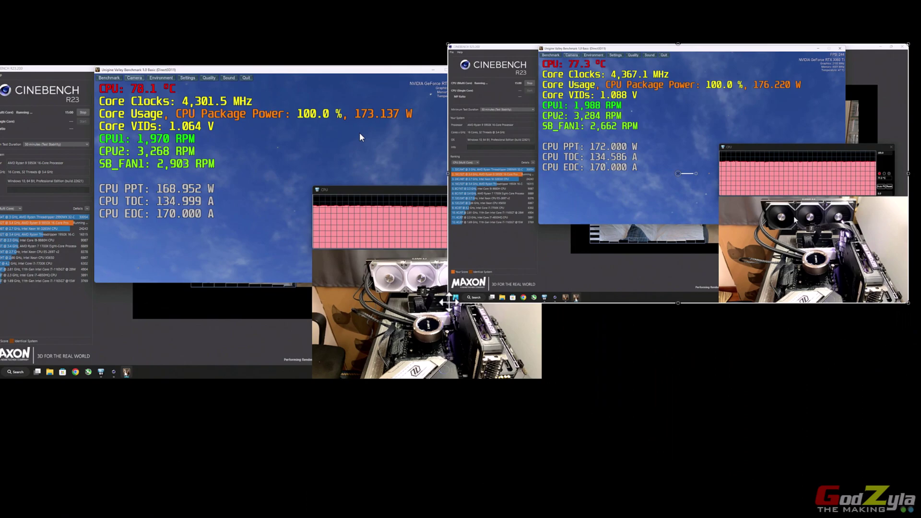
drag(449, 302, 370, 346)
drag(590, 267, 608, 294)
click(395, 358)
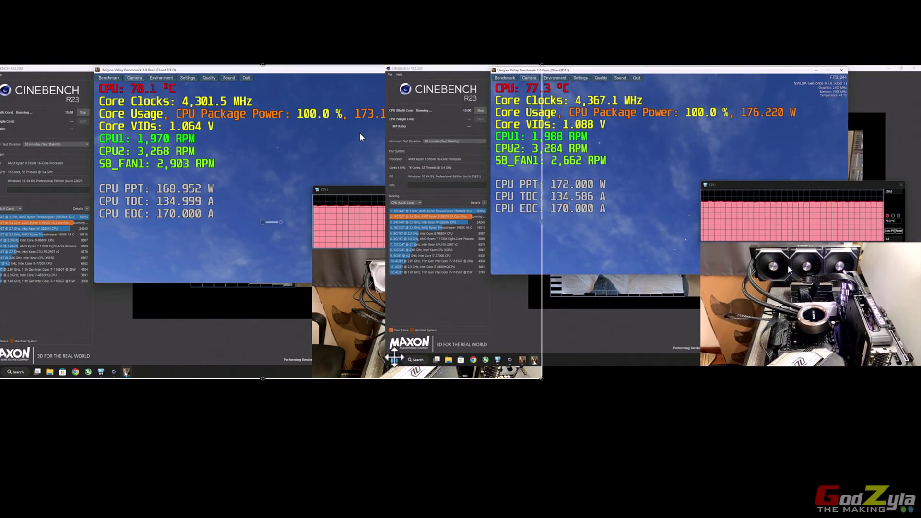
click(424, 359)
drag(382, 370, 462, 325)
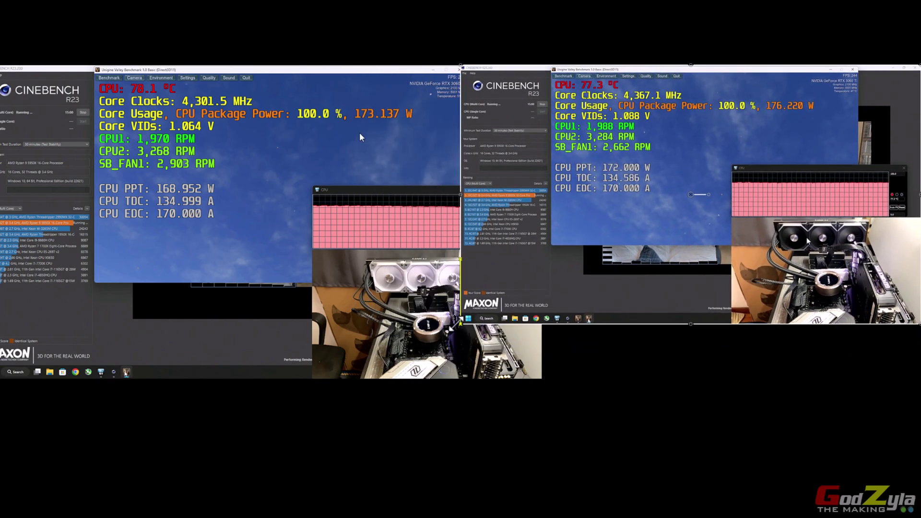
- Scale the left recording to match the right, then lower both together
click(455, 371)
drag(541, 378, 461, 325)
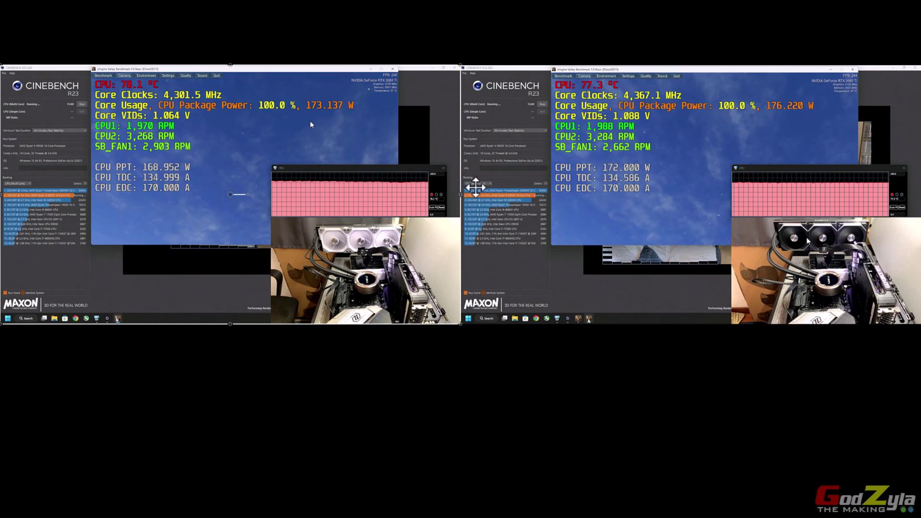
ctrl+click(547, 184)
drag(541, 154, 539, 189)
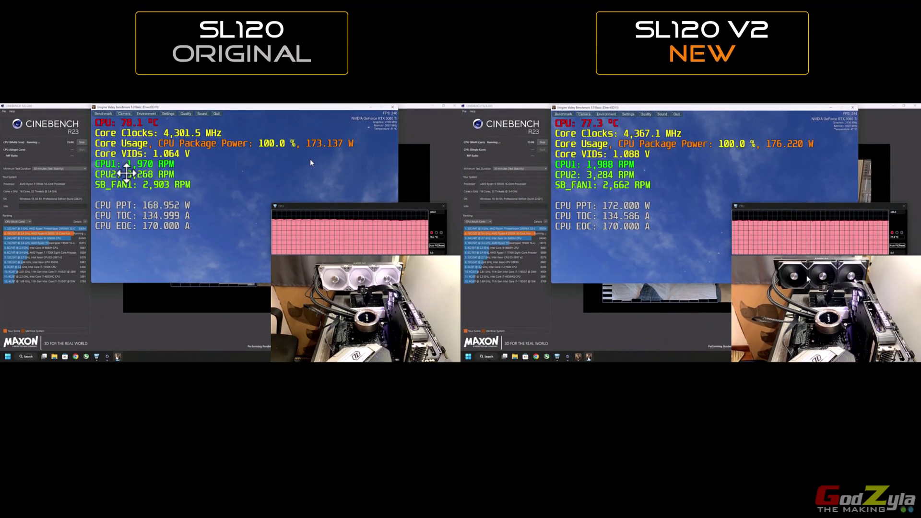